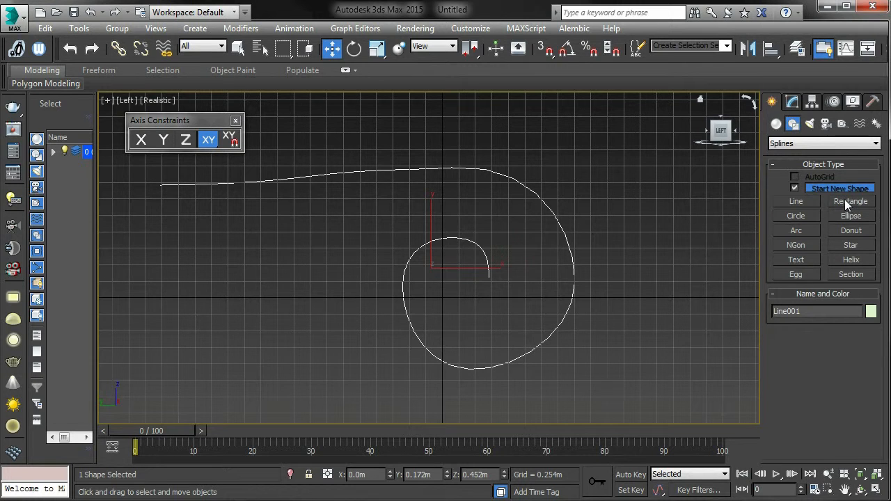
Step: Draw a rectangle spline about 0.93 m long and 1.68 m wide to the upper right of the spiral line
left_click(849, 206)
left_click_drag(581, 154, 690, 214)
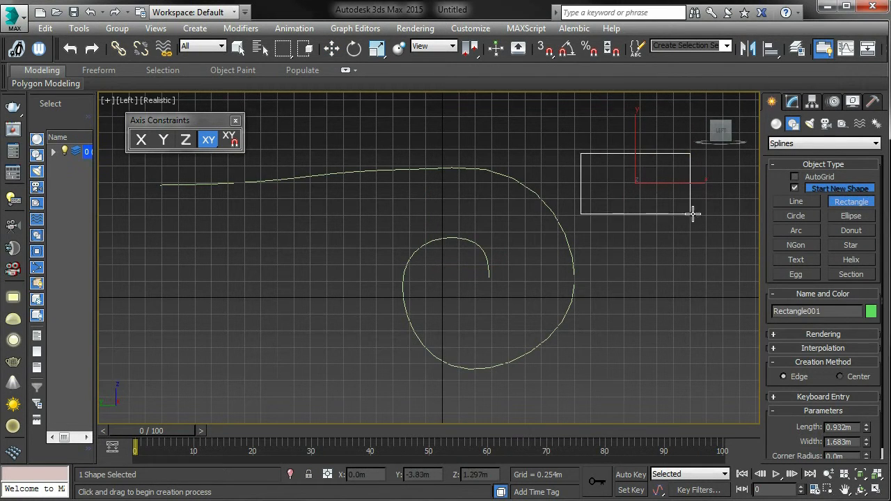
right_click(716, 204)
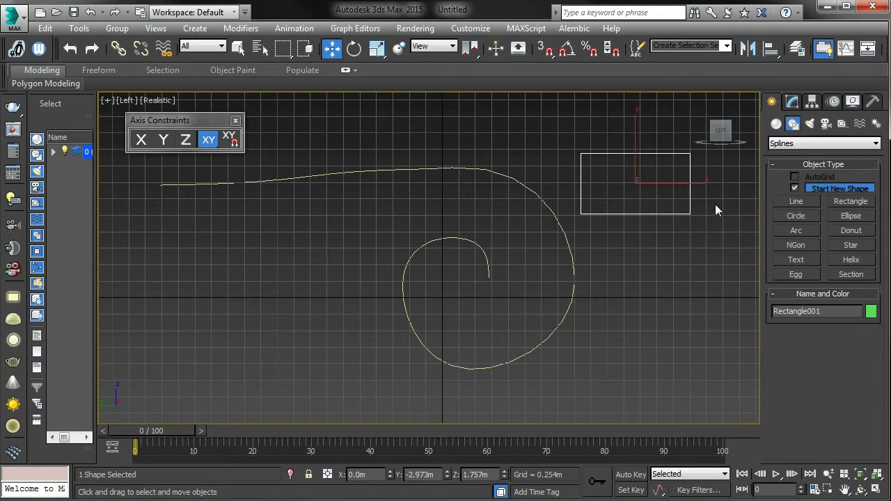
Step: Convert the rectangle to an Editable Spline
left_click(679, 242)
left_click(641, 213)
left_click(790, 104)
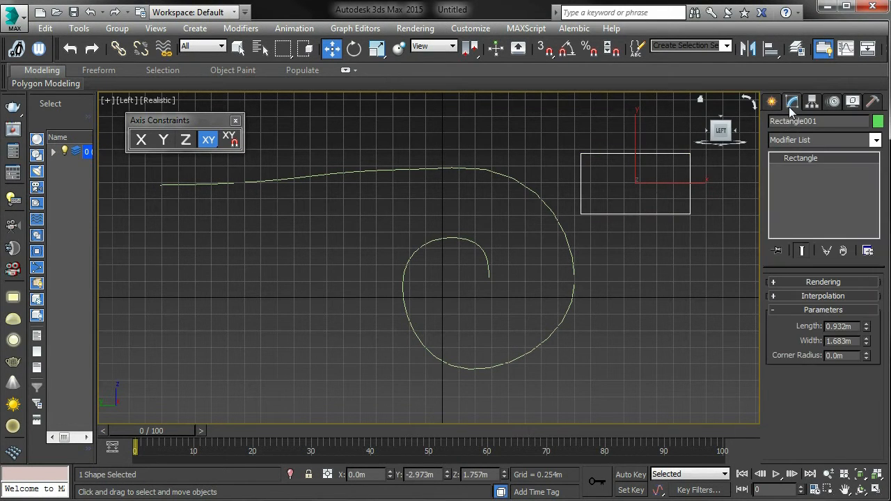
right_click(830, 158)
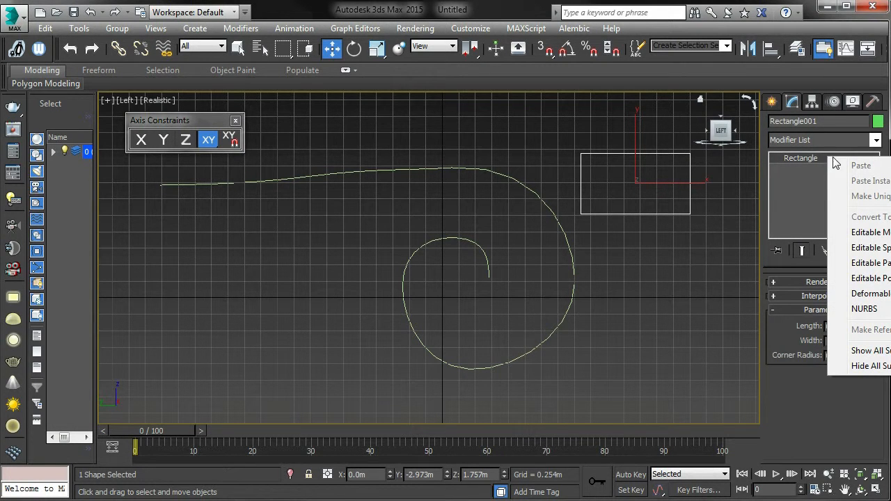
right_click(778, 162)
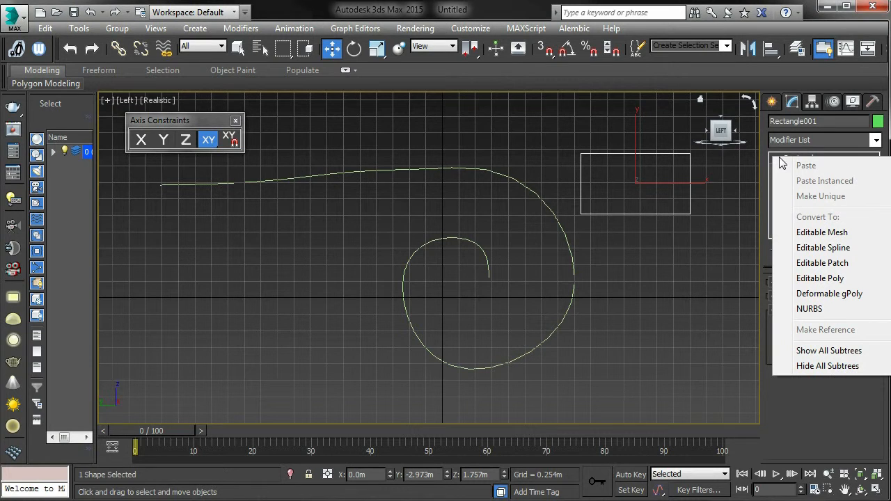
left_click(811, 248)
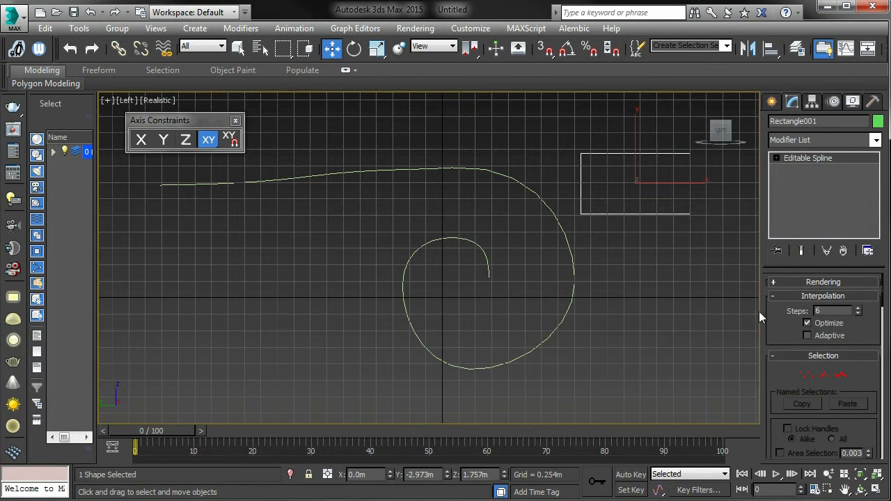
Step: Select all four vertices of the rectangle and change their type from Bezier Corner to Corner
left_click(807, 375)
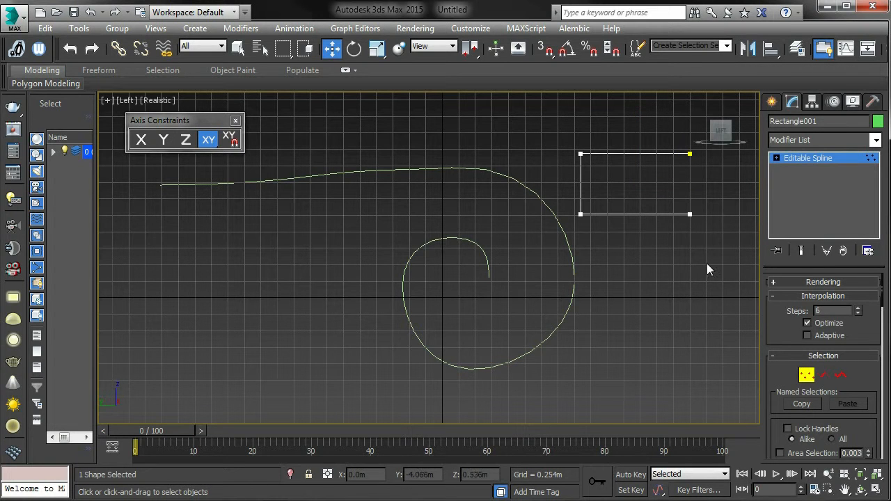
left_click_drag(546, 120, 706, 235)
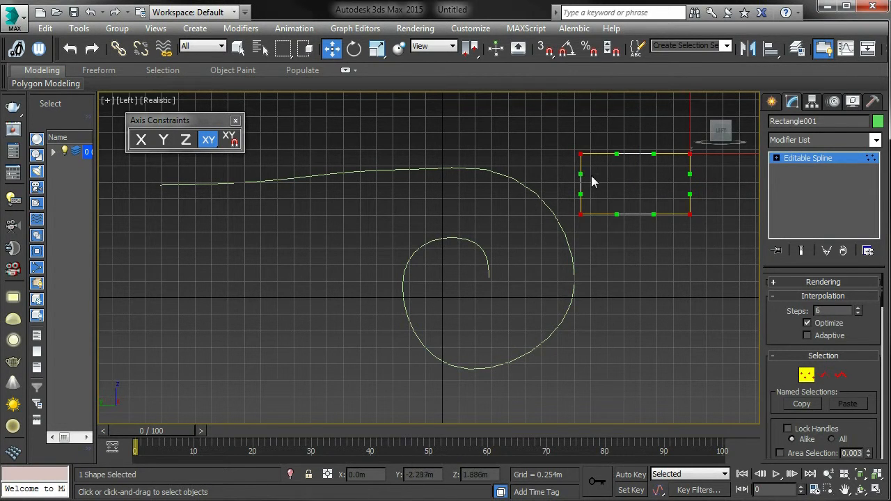
mouse_move(581, 174)
left_mouse_down()
mouse_move(618, 177)
mouse_move(561, 143)
mouse_move(533, 159)
mouse_move(585, 183)
mouse_move(570, 139)
mouse_move(583, 188)
left_mouse_up()
left_click(631, 262)
left_click_drag(676, 231, 718, 267)
right_click(690, 215)
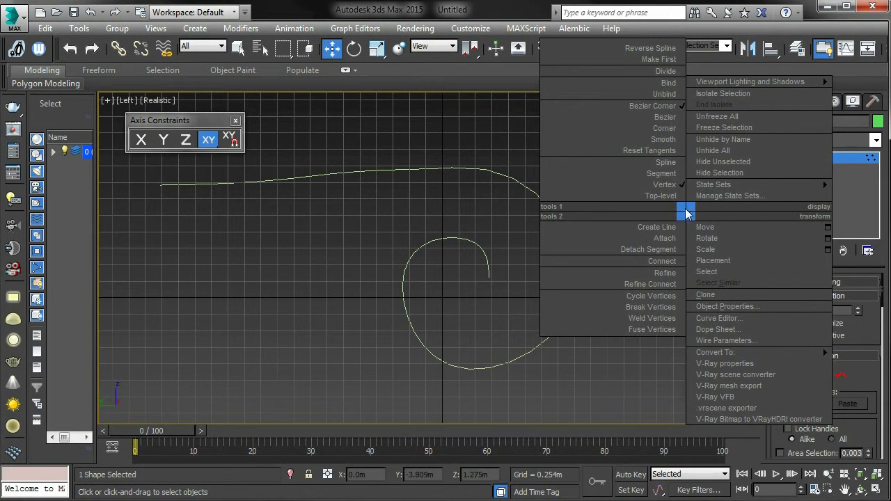
left_click(661, 129)
Step: Try moving all the rectangle's vertices together and the upper-left vertex alone, undoing each move
mouse_move(580, 153)
left_mouse_down()
mouse_move(541, 137)
mouse_move(567, 156)
left_mouse_up()
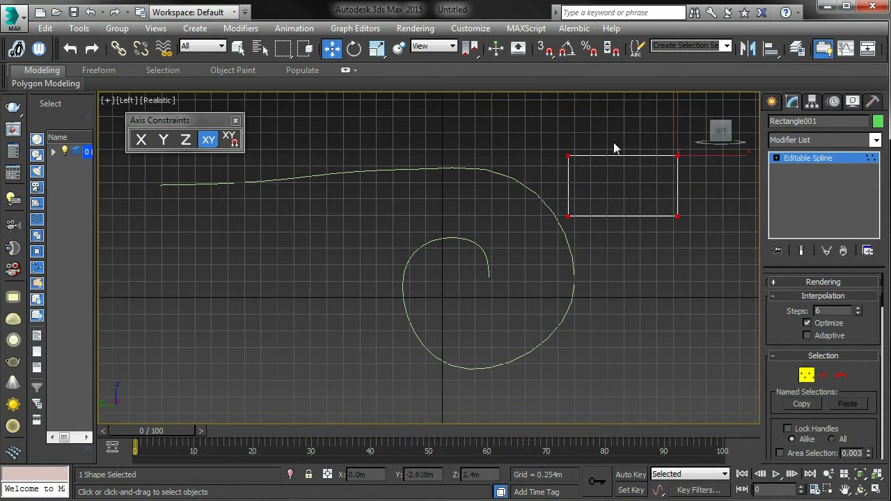
key("ctrl+z")
left_click(581, 153)
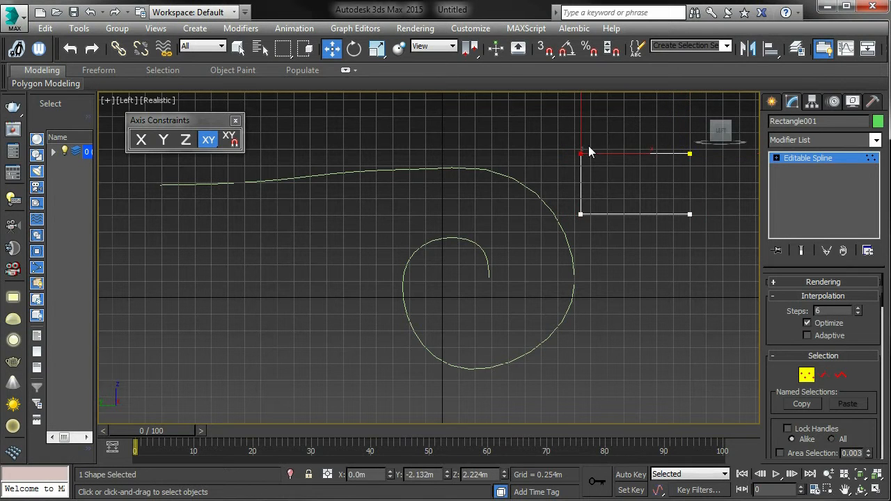
mouse_move(581, 153)
left_mouse_down()
mouse_move(578, 139)
mouse_move(639, 146)
mouse_move(557, 171)
mouse_move(569, 141)
left_mouse_up()
key("ctrl+z")
Step: Leave vertex editing, deselect the rectangle and hide the viewport grid
left_click(836, 191)
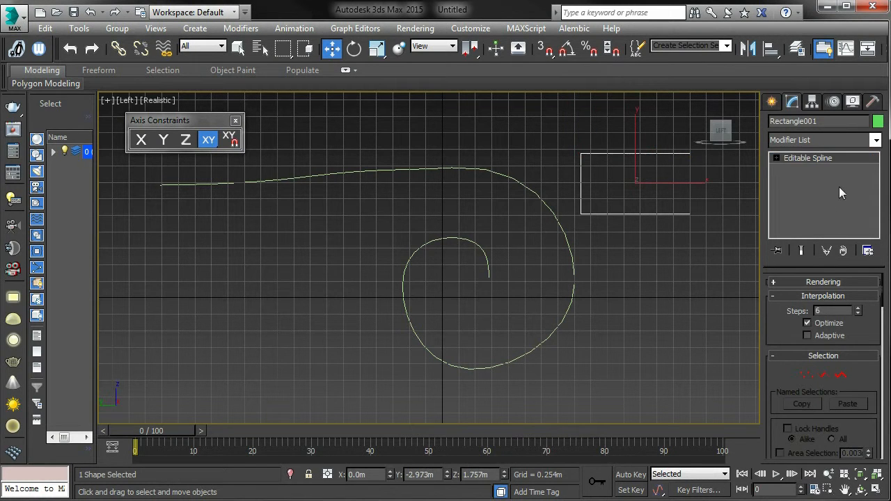
left_click(640, 245)
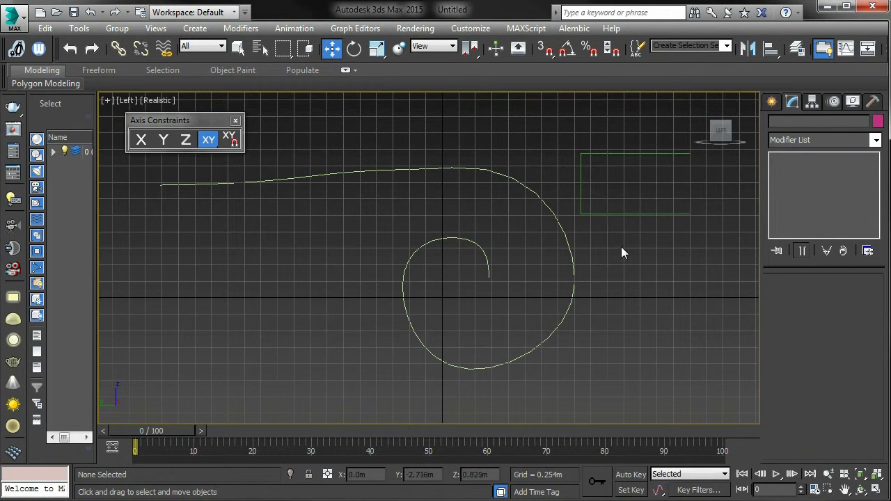
key("g")
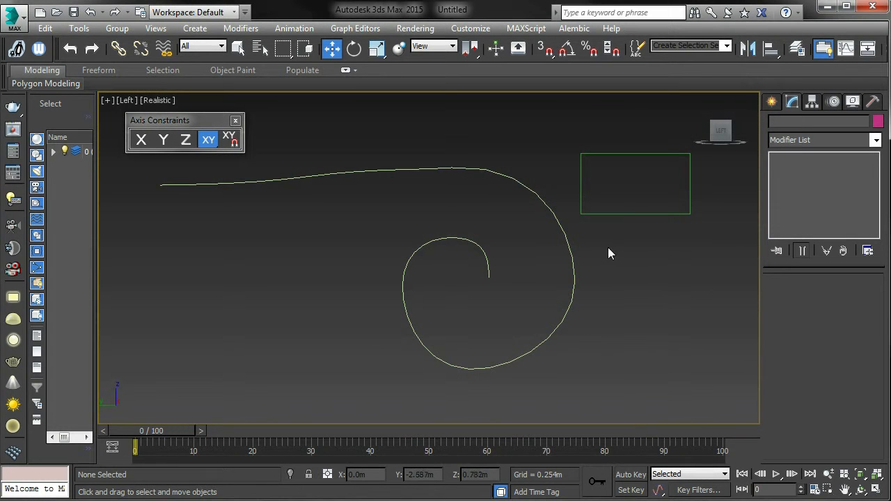
Step: Try a Loft compound object on the spiral line with the rectangle as its shape, and undo it
left_click(478, 169)
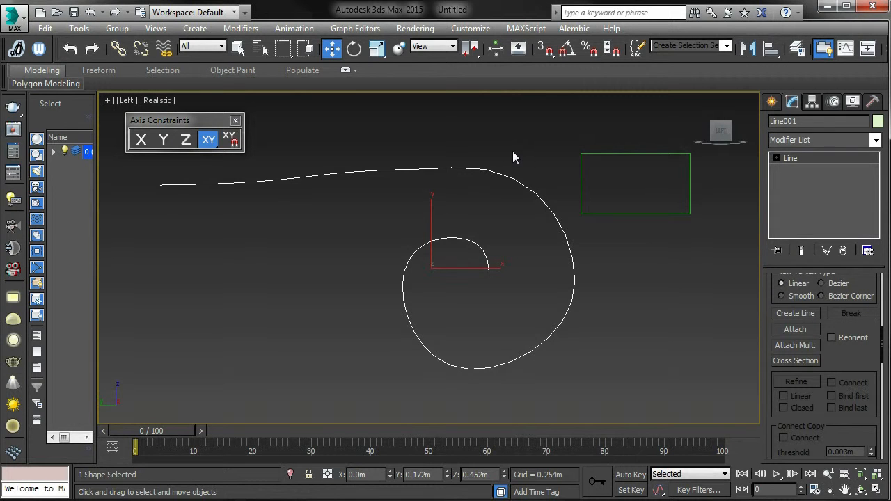
key("x")
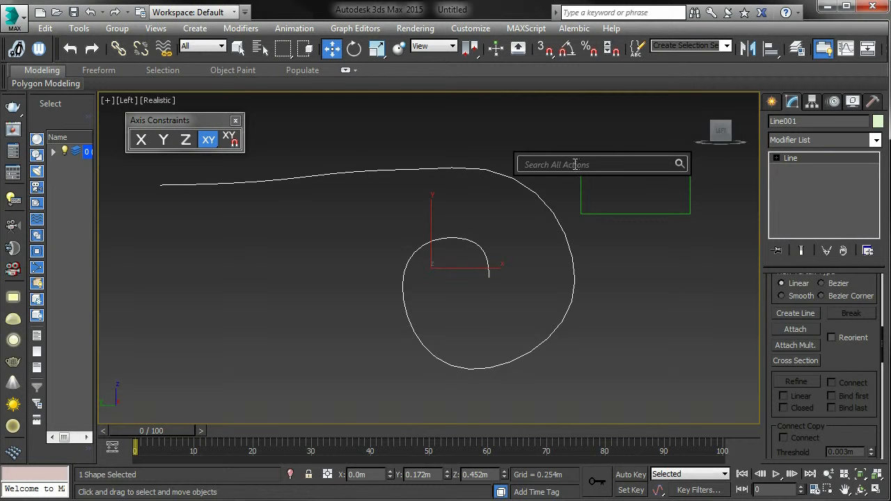
type("loft")
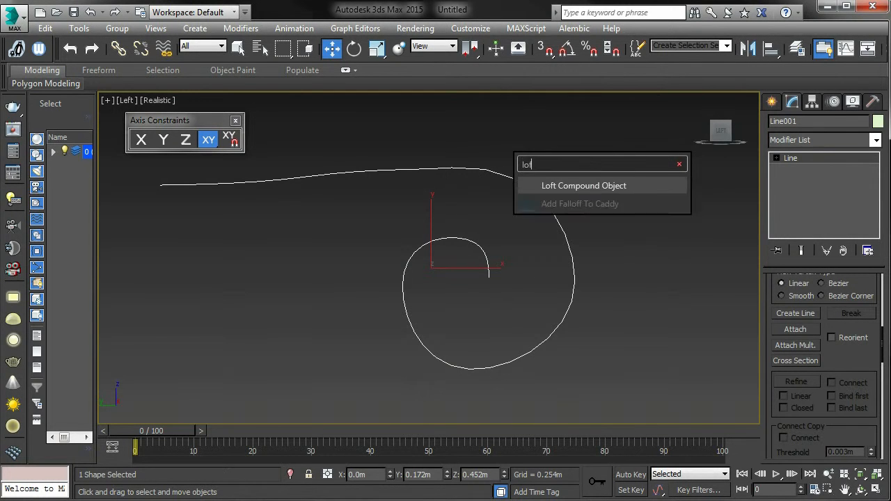
left_click(563, 186)
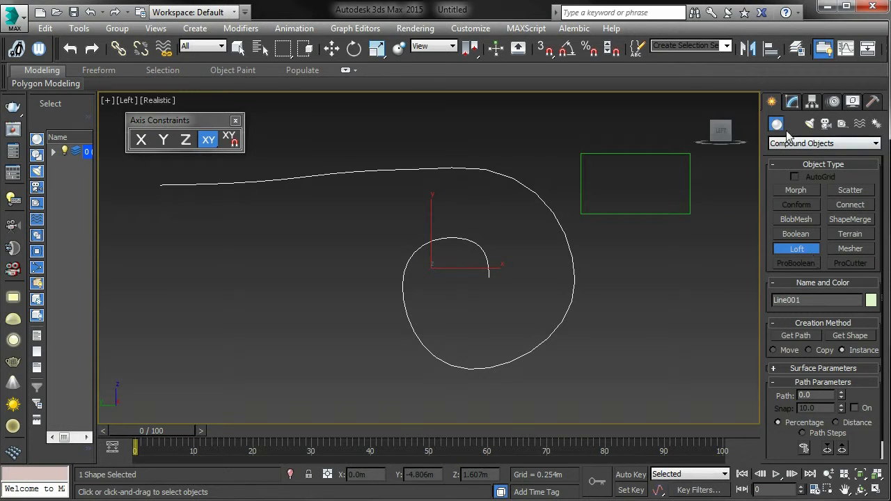
left_click(853, 336)
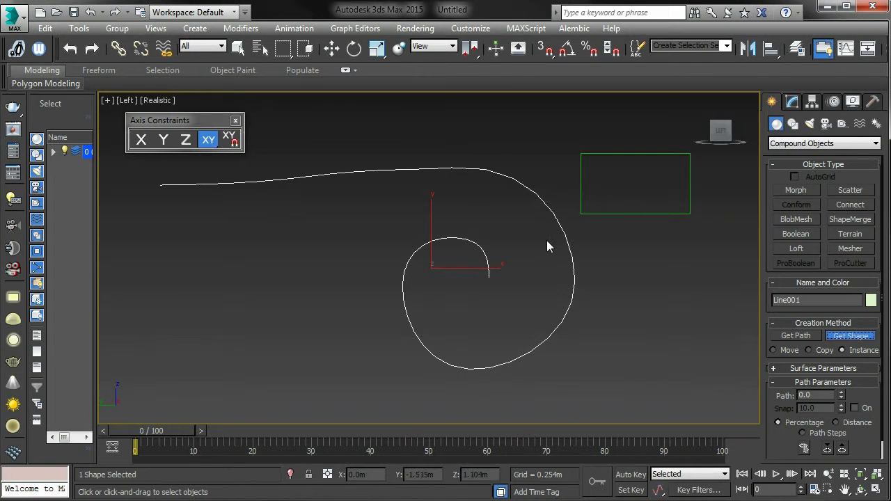
left_click(645, 213)
key("ctrl+z")
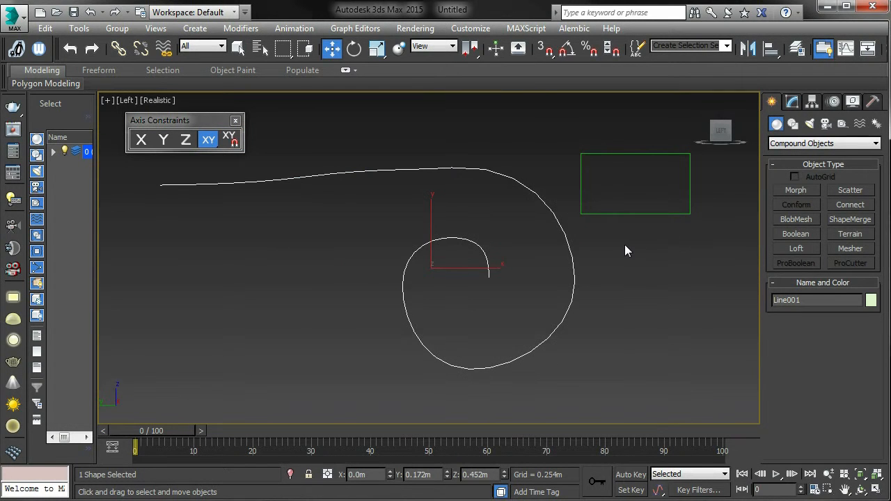
Step: Create a Loft compound object using the spiral line as the path and the rectangle as an instanced shape
left_click(602, 247)
left_click(571, 244)
key("x")
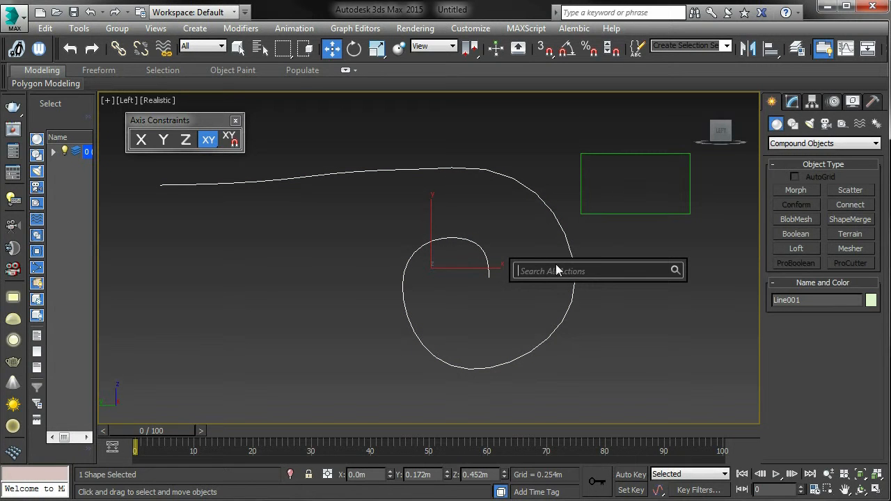
type("lof")
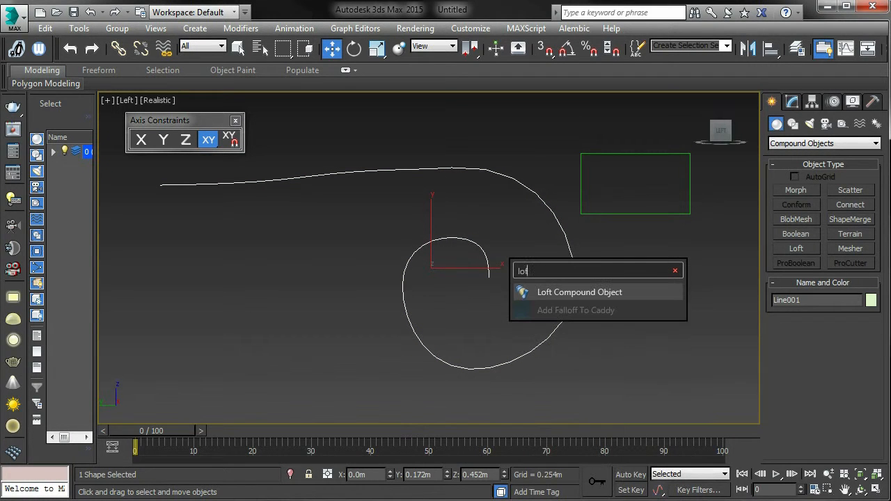
left_click(591, 287)
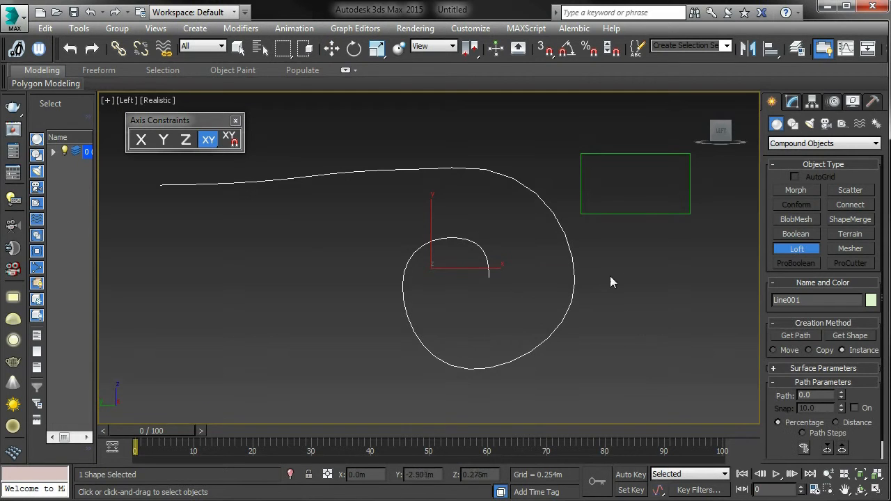
left_click(839, 336)
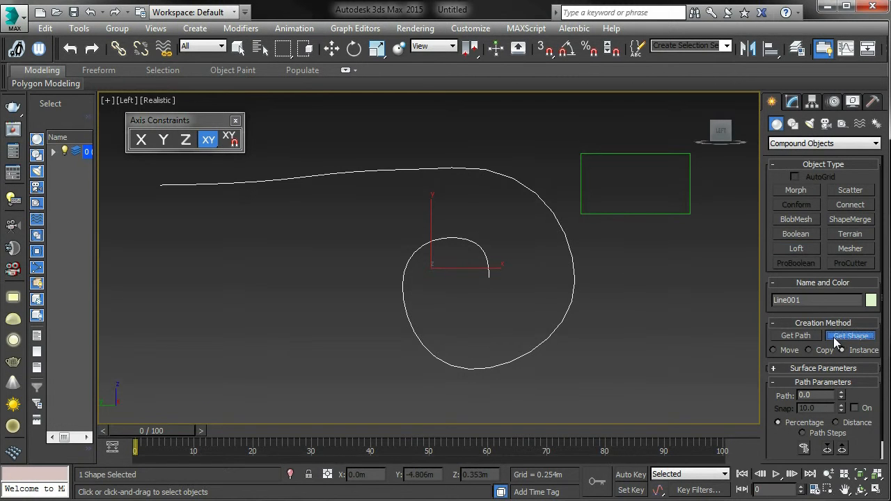
left_click(649, 213)
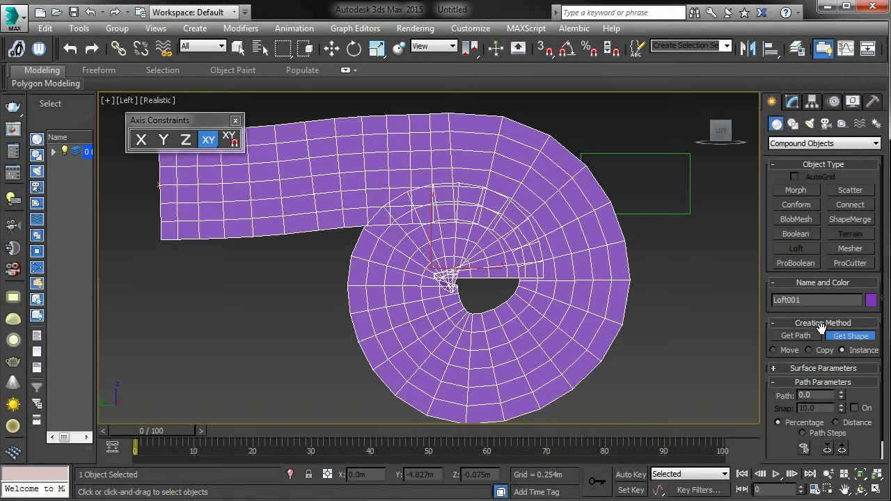
key("w")
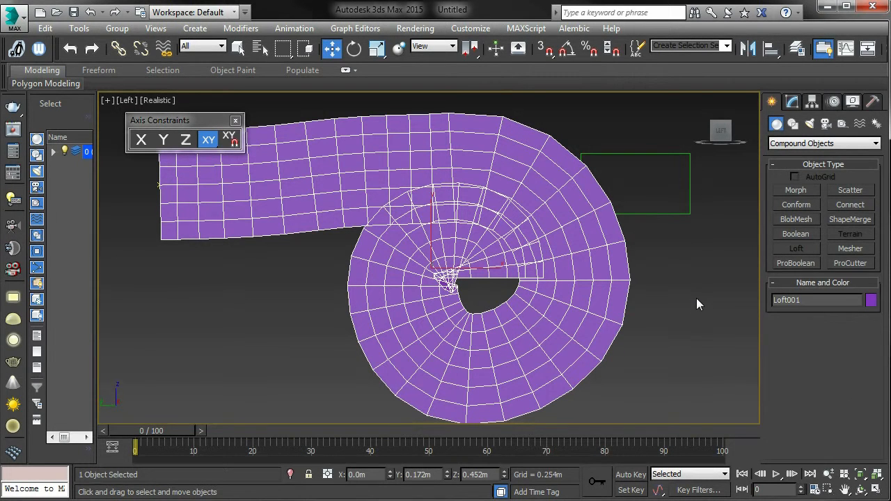
Step: Narrow the rectangle that shapes the loft by moving its two right-hand vertices inward along Y
left_click(792, 102)
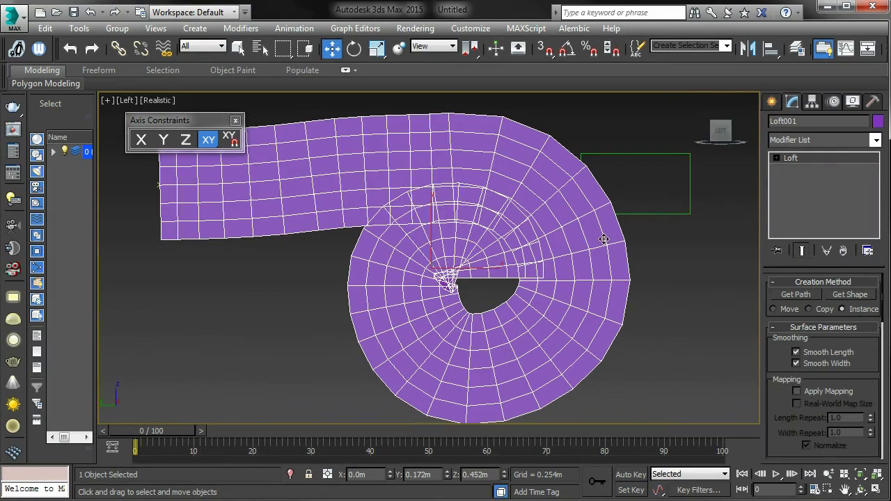
middle_click_drag(618, 238, 679, 206, "alt")
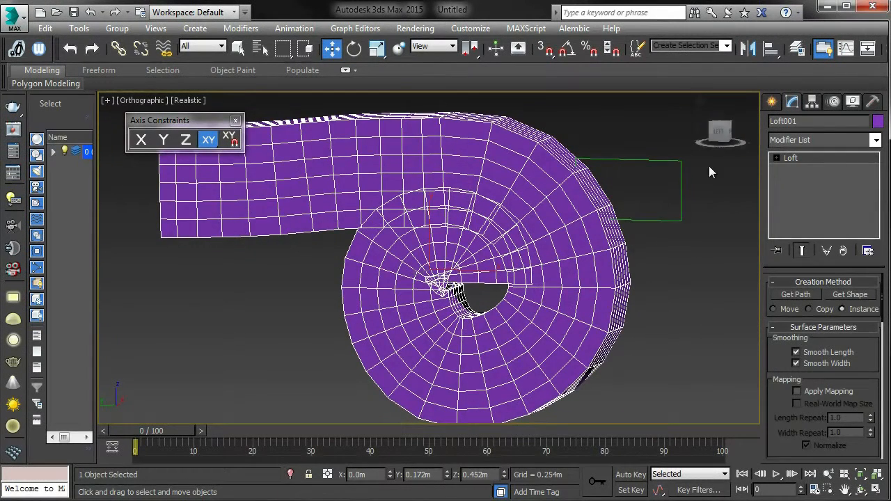
left_click(722, 136)
left_click(664, 154)
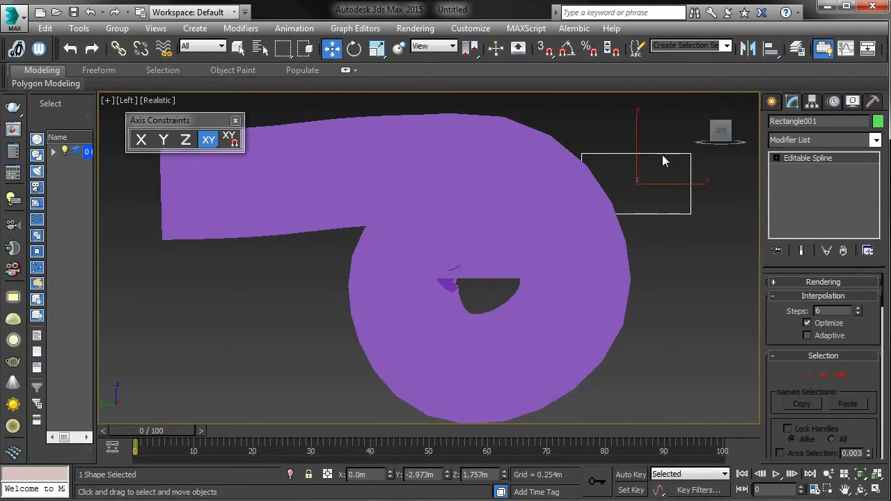
left_click(806, 376)
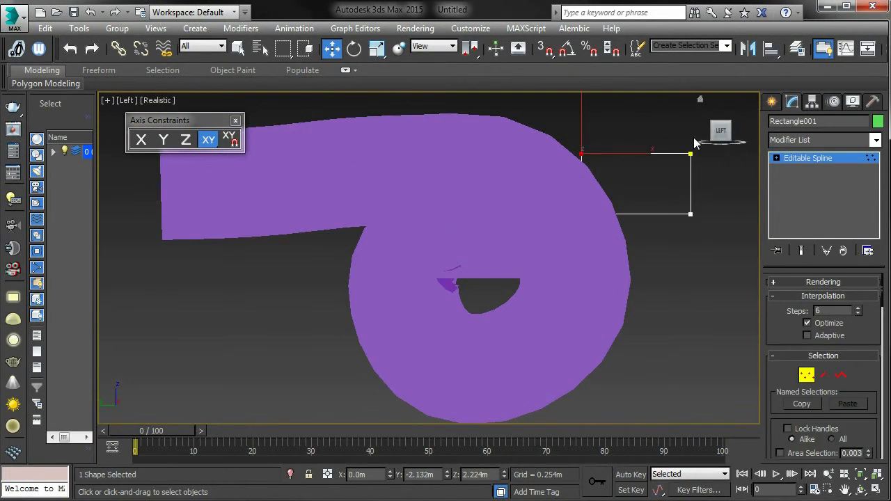
middle_click_drag(714, 246, 647, 291, "alt")
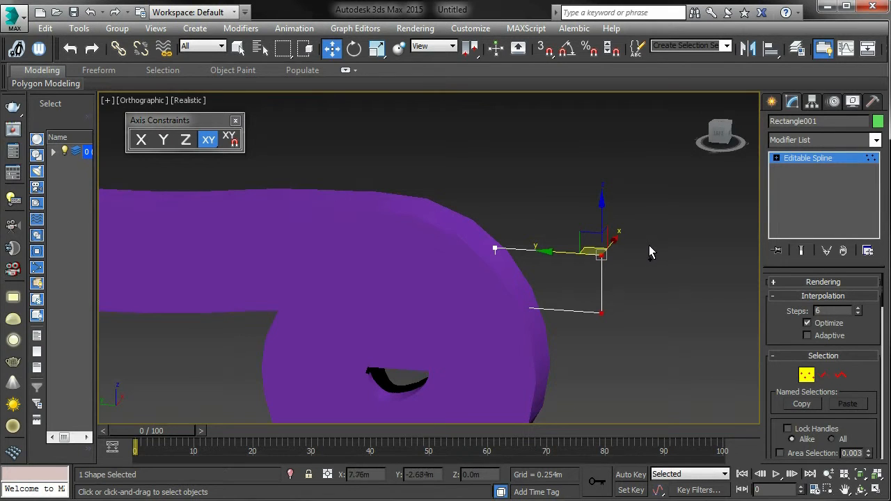
middle_click_drag(651, 243, 687, 212)
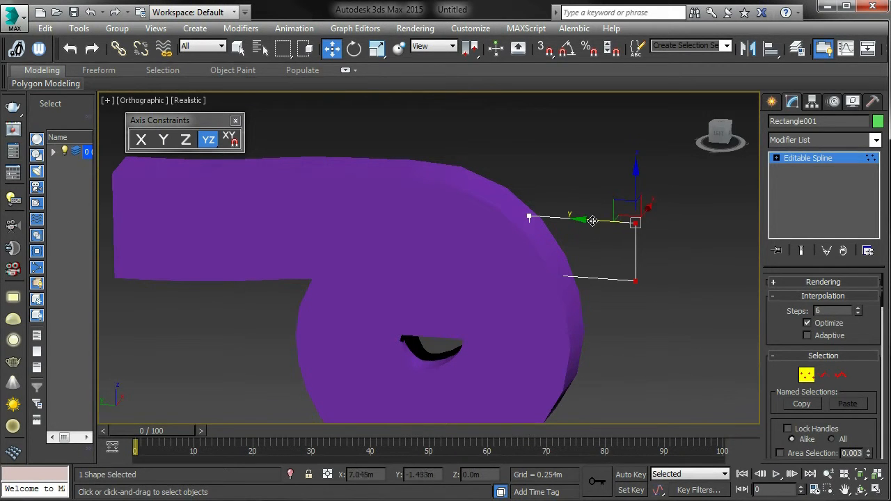
left_click_drag(591, 220, 566, 220)
Step: Reduce the rectangle's height by moving its two lower vertices up along Z
middle_click_drag(576, 246, 630, 238, "alt")
middle_click_drag(673, 278, 601, 240, "alt")
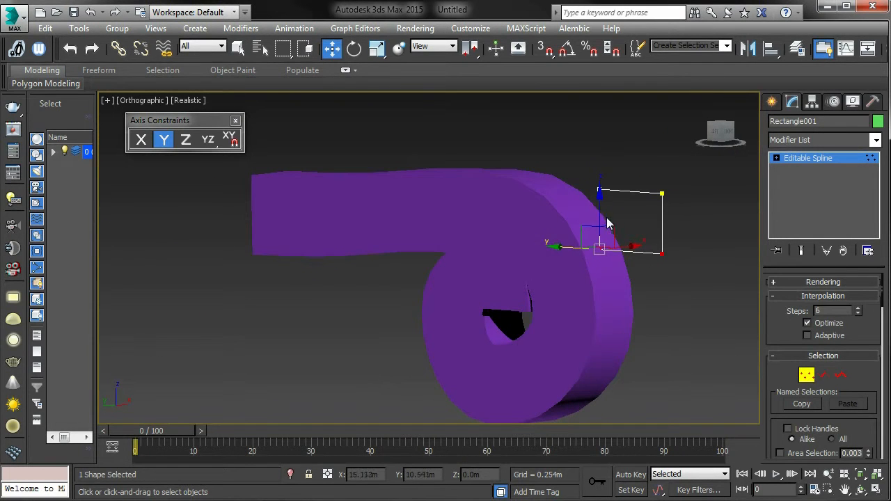
mouse_move(599, 208)
left_mouse_down()
mouse_move(602, 182)
mouse_move(604, 191)
left_mouse_up()
middle_click_drag(683, 195, 642, 223, "alt")
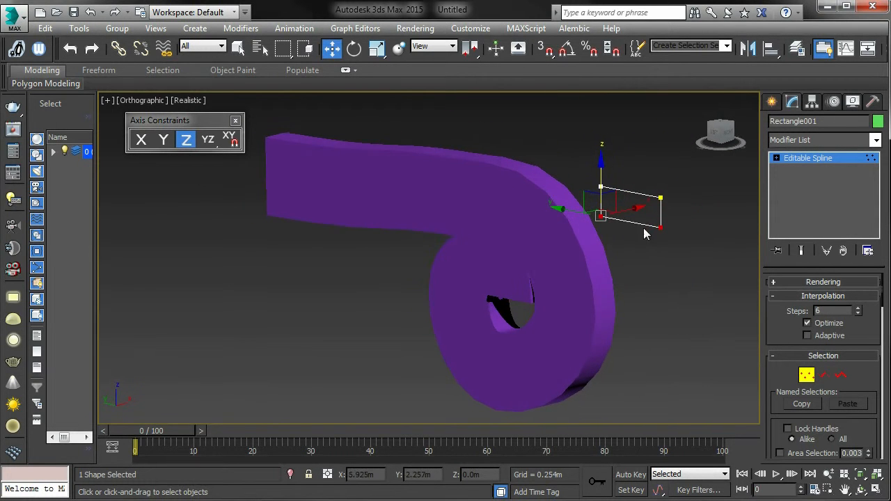
mouse_move(658, 270)
middle_mouse_down("alt")
mouse_move(541, 243)
mouse_move(594, 254)
mouse_move(580, 251)
mouse_move(646, 248)
mouse_move(653, 262)
middle_mouse_up("alt")
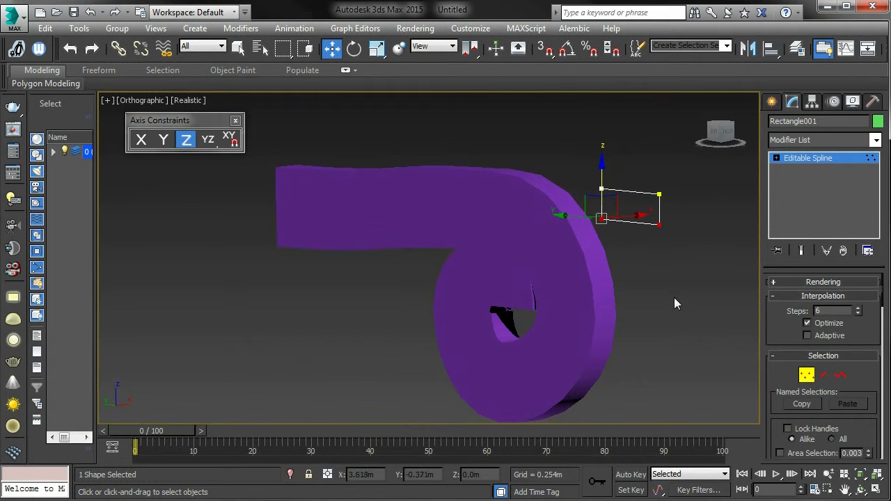
Step: Delete the rectangle's lower segment so the profile is open at the bottom, and leave segment editing
middle_click_drag(711, 345, 786, 359, "alt")
left_click(824, 375)
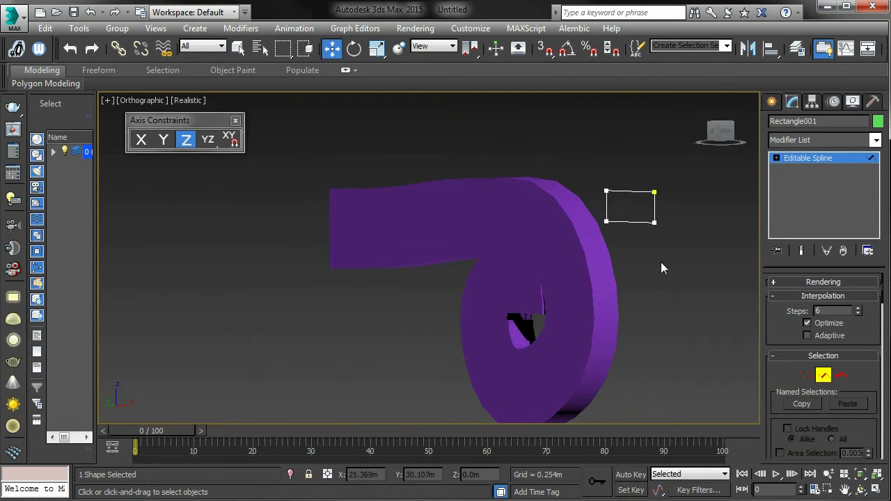
left_click(634, 222)
middle_click_drag(649, 252, 668, 265, "alt")
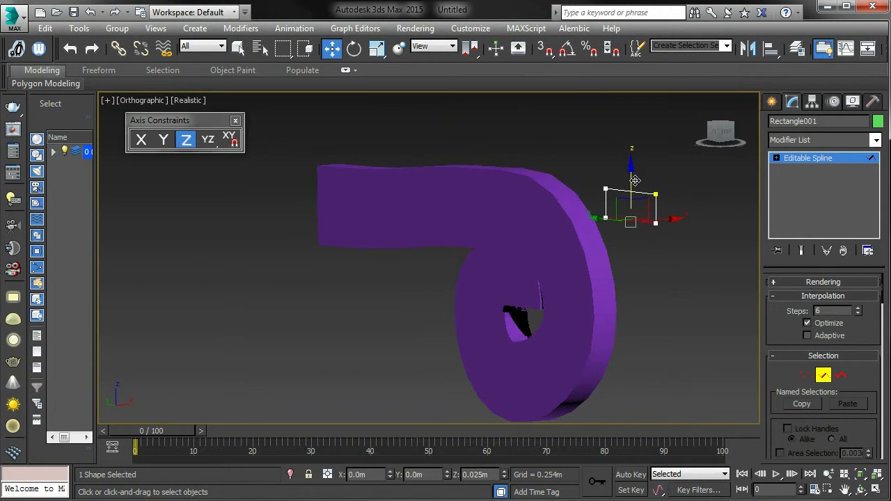
middle_click_drag(666, 182, 652, 187)
key("Delete")
middle_click_drag(675, 273, 627, 278, "alt")
left_click(824, 375)
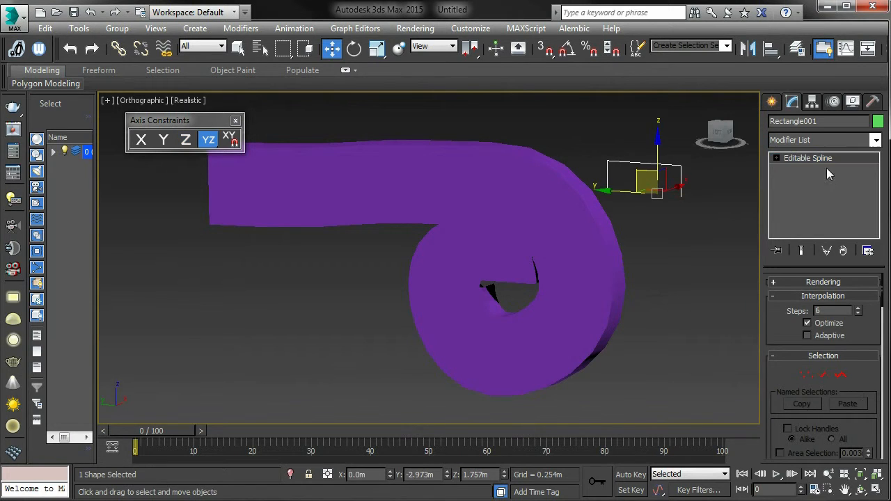
Step: Turn on Backface Cull in the display properties of the loft object
left_click(853, 102)
middle_click_drag(742, 158, 697, 284, "alt")
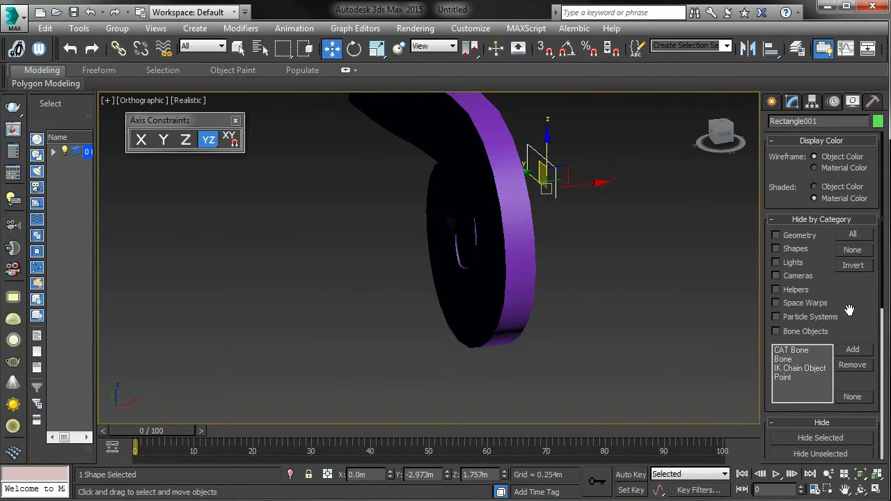
scroll(854, 230, "down", 5)
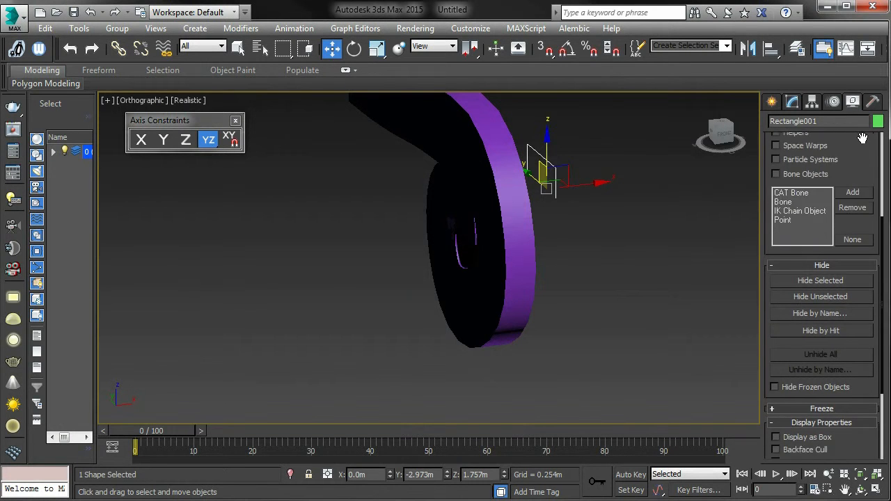
left_click(802, 388)
middle_click_drag(627, 272, 561, 287, "alt")
middle_click_drag(623, 288, 670, 289, "alt")
left_click(671, 288)
left_click(505, 279)
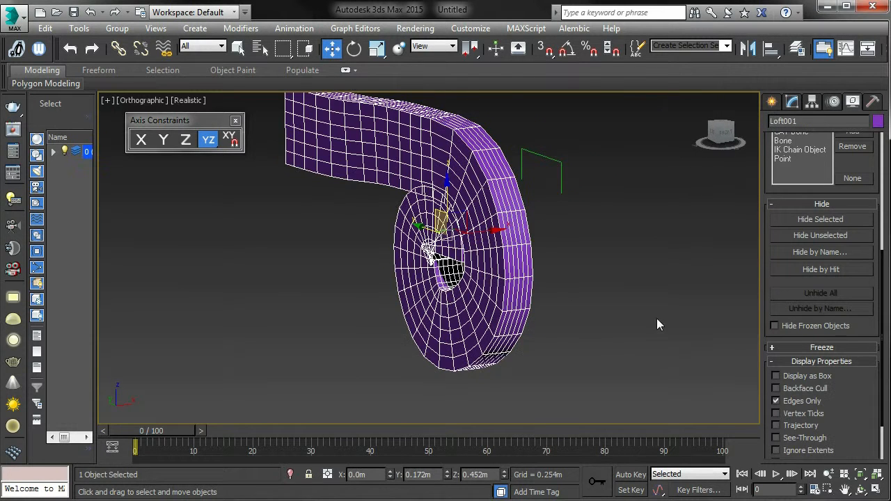
middle_click_drag(715, 345, 703, 275, "alt")
middle_click_drag(678, 274, 603, 288, "alt")
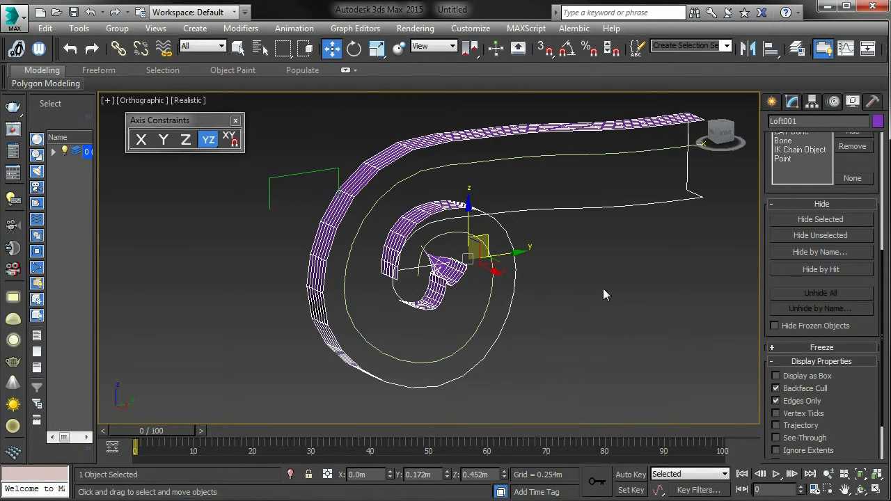
Step: Select the rectangle's open spline and reverse its direction to flip the faces of the loft
left_click(298, 173)
left_click(792, 102)
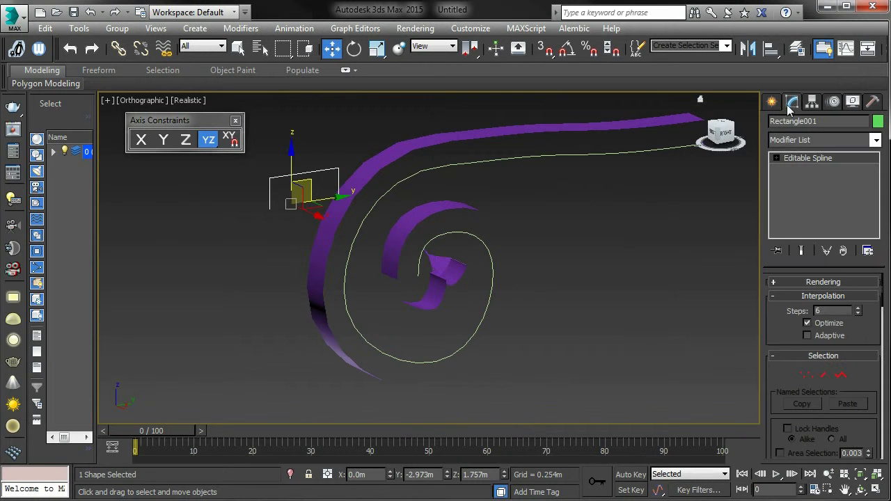
left_click(841, 376)
left_click(291, 173)
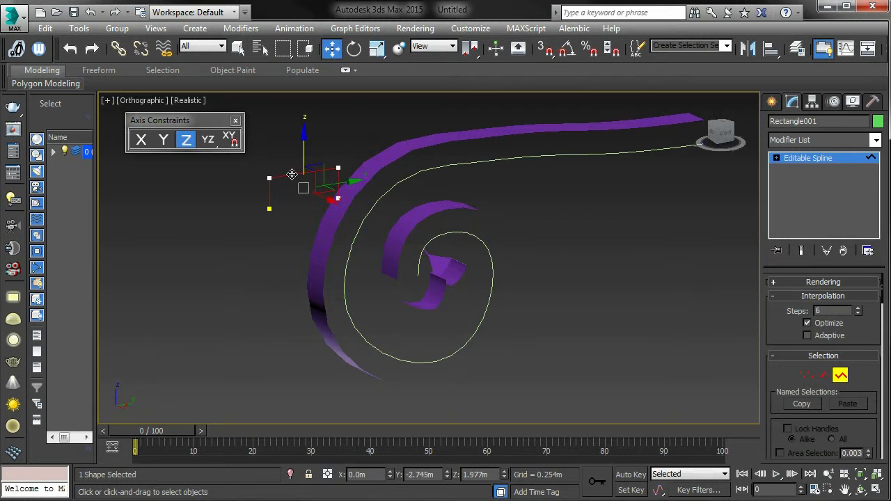
right_click(325, 129)
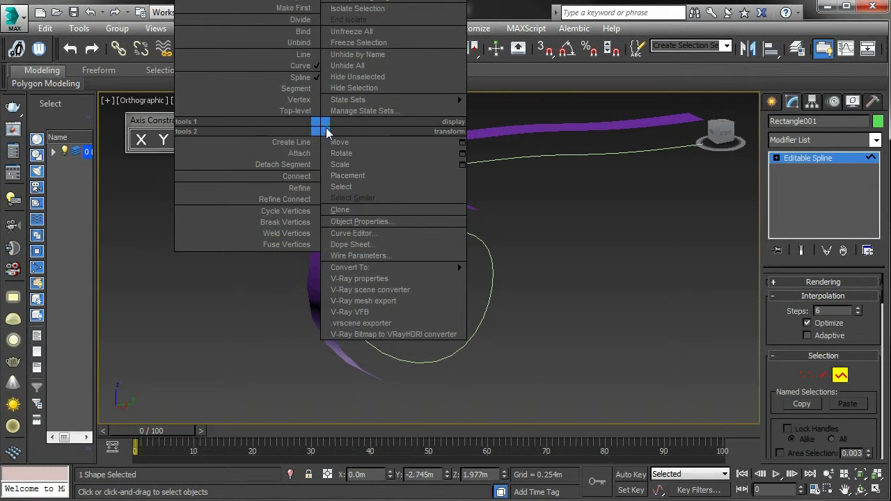
left_click(259, 290)
middle_click_drag(278, 280, 272, 359)
right_click(310, 248)
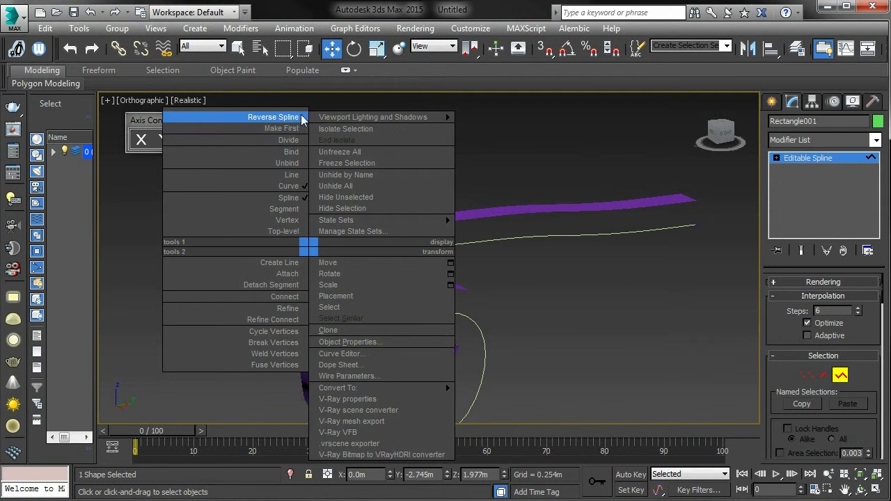
left_click(283, 117)
middle_click_drag(333, 168, 310, 247, "alt")
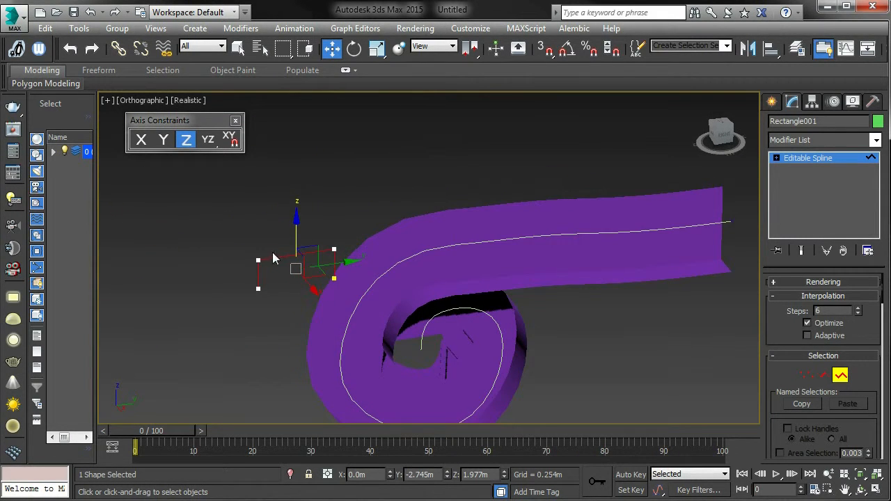
Step: Reverse the rectangle's spline a second time, check the loft from the left view, and leave spline editing
right_click(270, 257)
left_click(248, 126)
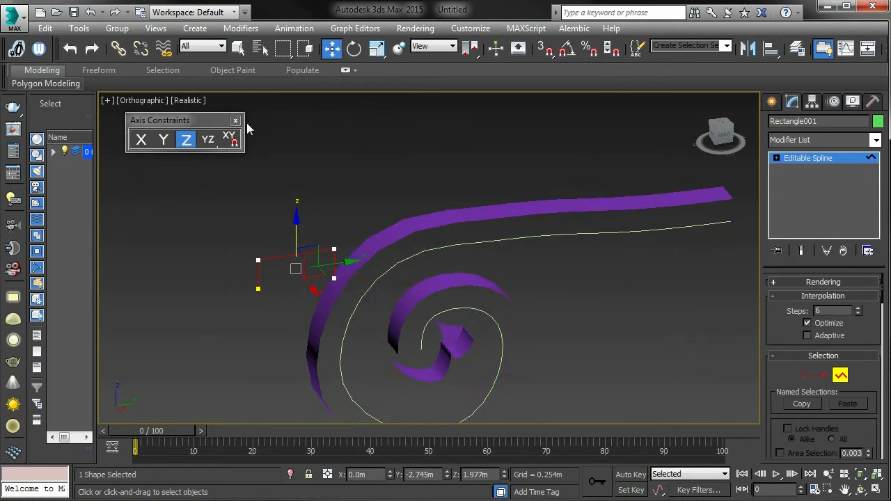
middle_click_drag(358, 195, 630, 154, "alt")
left_click(718, 135)
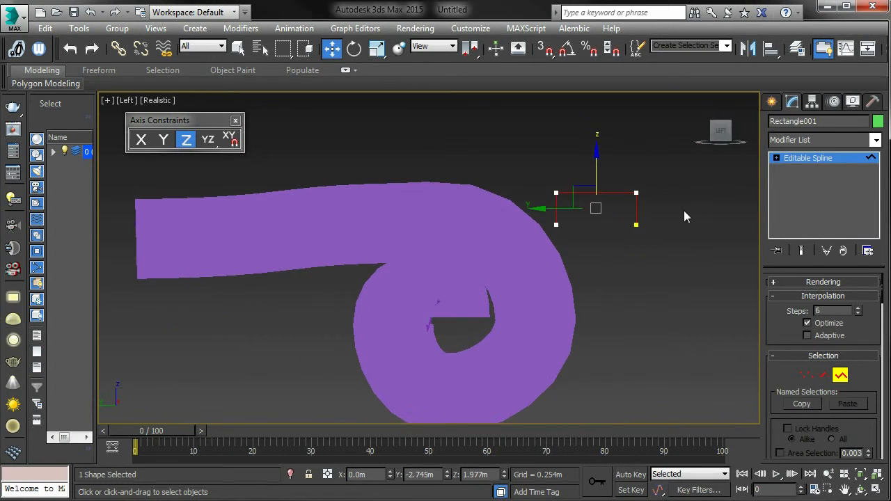
left_click(572, 279)
left_click(841, 376)
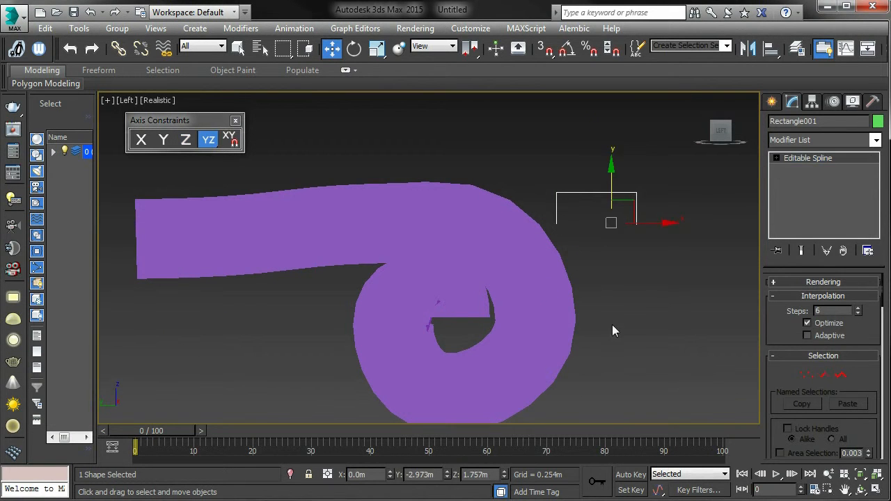
Step: Try Flip Normals in the loft object's skin options, and turn it back off
left_click(611, 325)
left_click(557, 311)
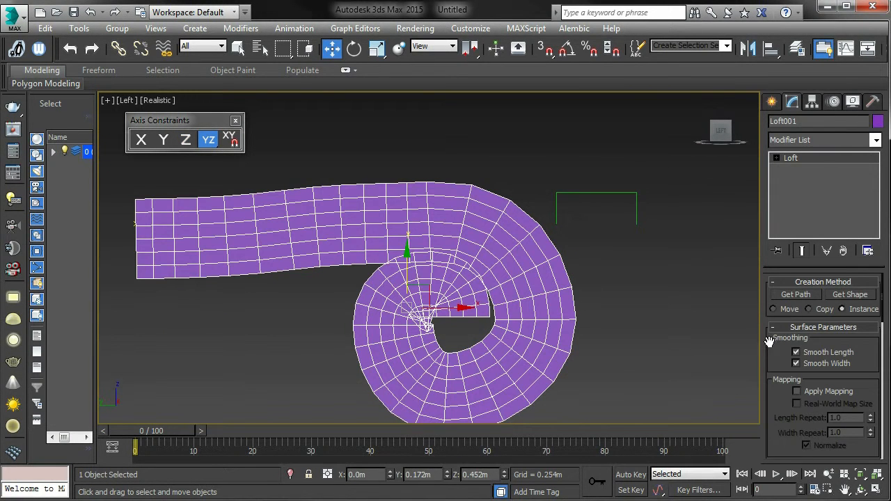
left_click_drag(774, 358, 761, 191)
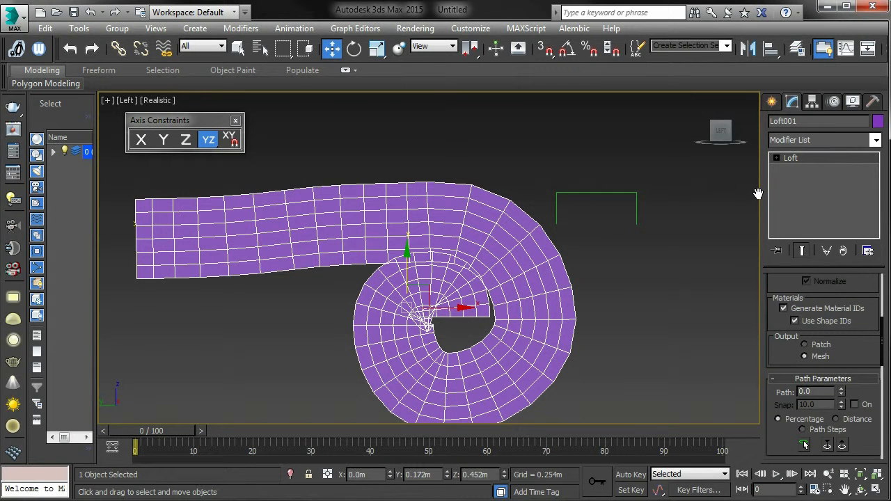
left_click_drag(859, 341, 869, 125)
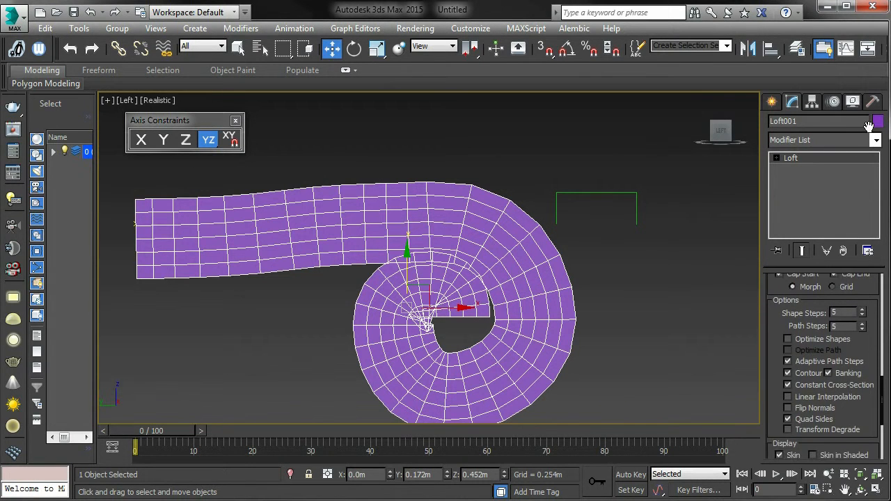
left_click(787, 408)
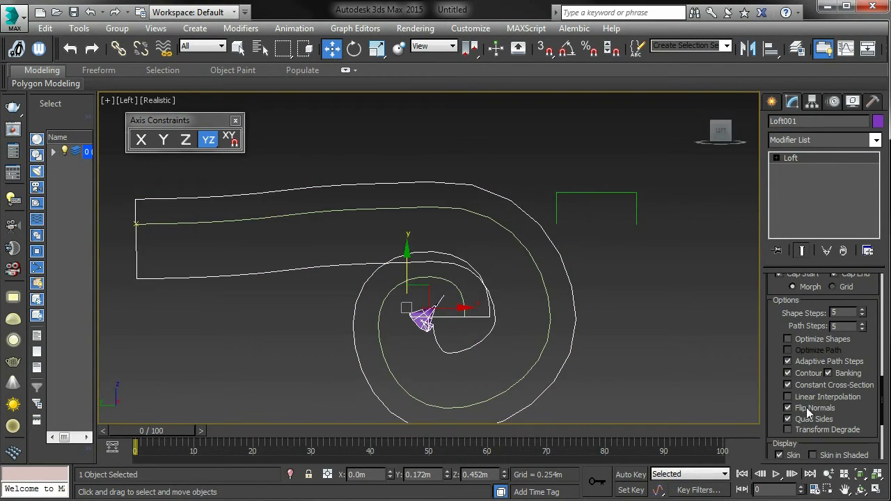
left_click(809, 409)
Step: Set the loft's Shape Steps to 0 and its Path Steps to 1
middle_click_drag(613, 351, 634, 350, "alt")
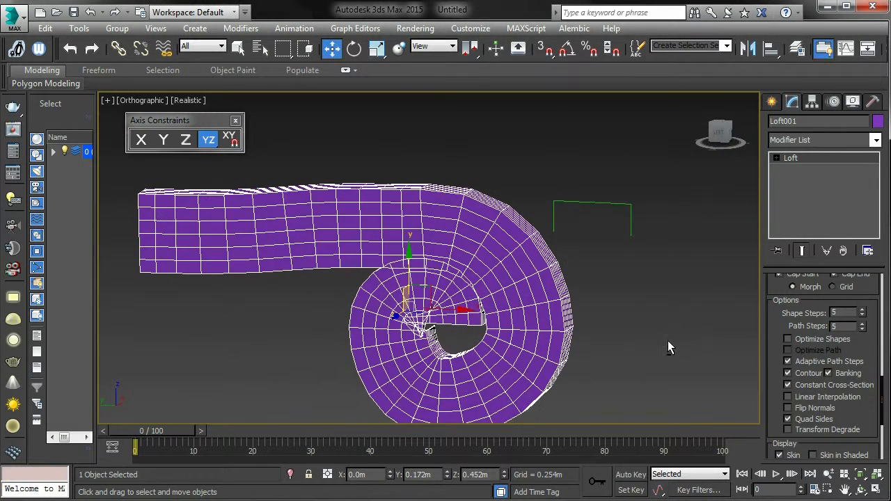
left_click_drag(863, 317, 862, 323)
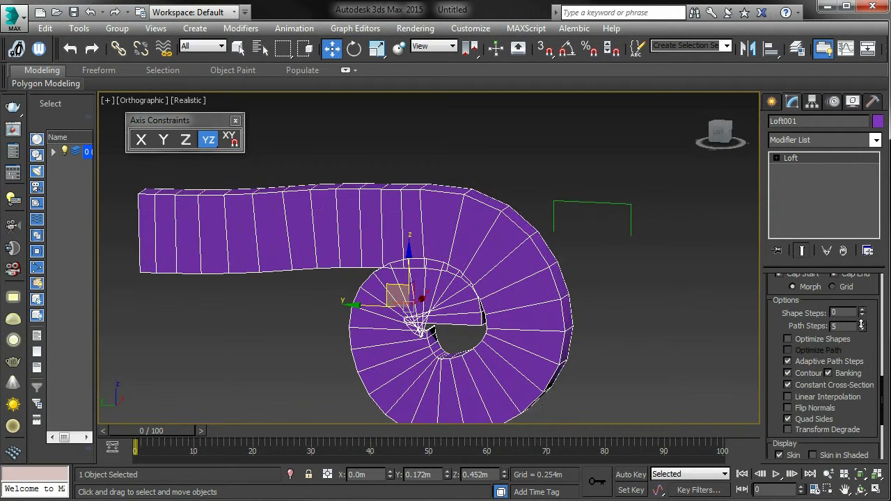
mouse_move(644, 345)
middle_mouse_down("alt")
mouse_move(634, 342)
mouse_move(651, 344)
middle_mouse_up("alt")
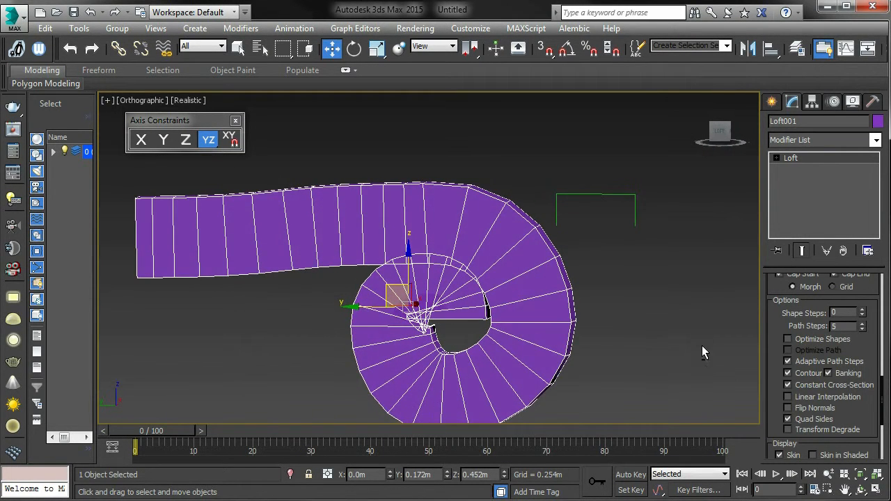
left_click_drag(858, 328, 863, 336)
mouse_move(660, 348)
middle_mouse_down("alt")
mouse_move(622, 349)
mouse_move(656, 348)
middle_mouse_up("alt")
left_click_drag(861, 333, 862, 335)
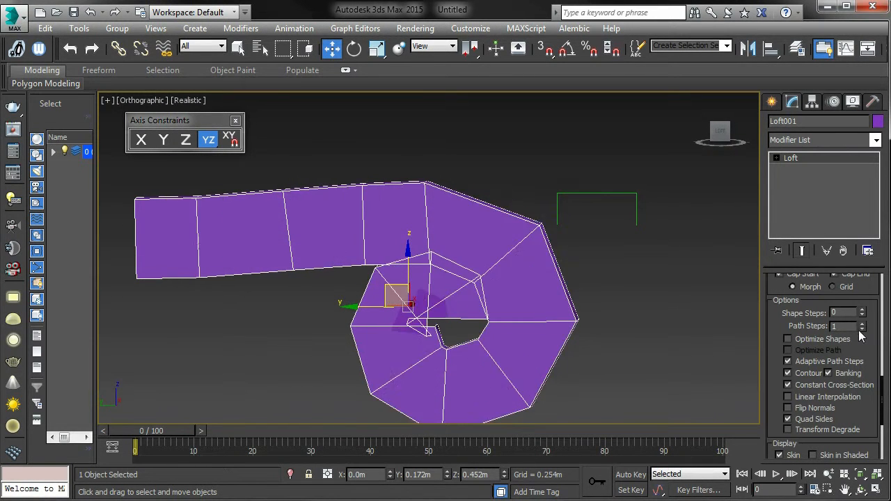
middle_click_drag(664, 337, 619, 344, "alt")
Step: Switch to the left view and open the Scale deformation editor for the loft object
left_click(721, 134)
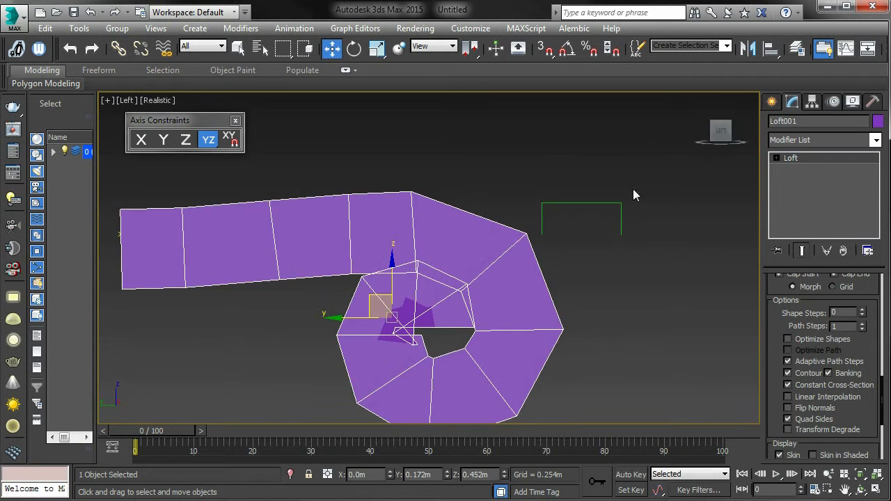
middle_click_drag(605, 283, 672, 265)
middle_click_drag(641, 290, 653, 269)
left_click(663, 282)
left_click(581, 291)
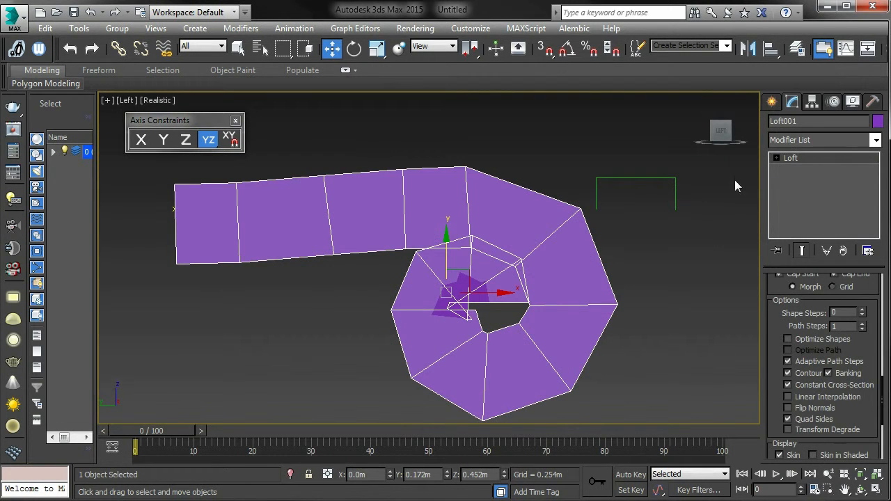
middle_click_drag(647, 241, 660, 246)
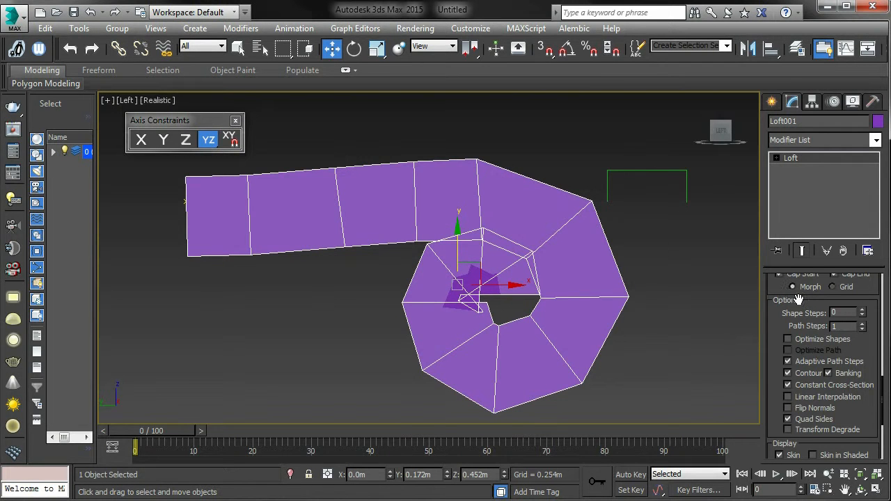
scroll(863, 347, "down", 5)
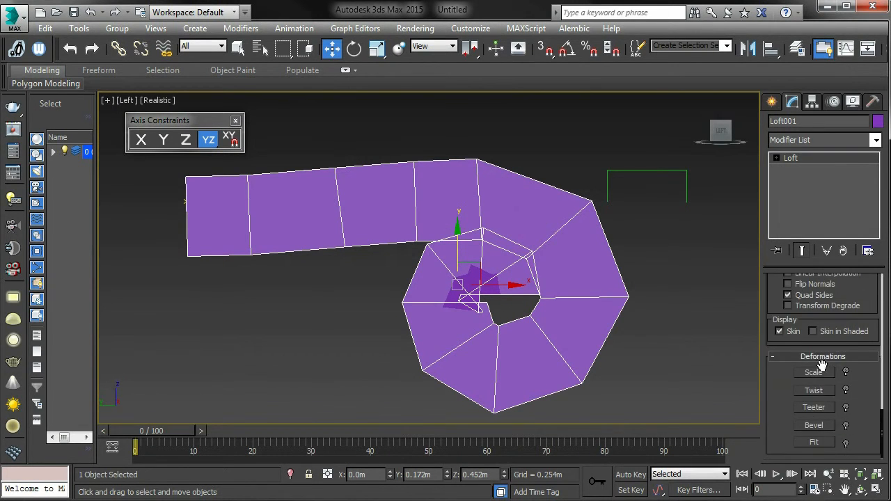
left_click(815, 374)
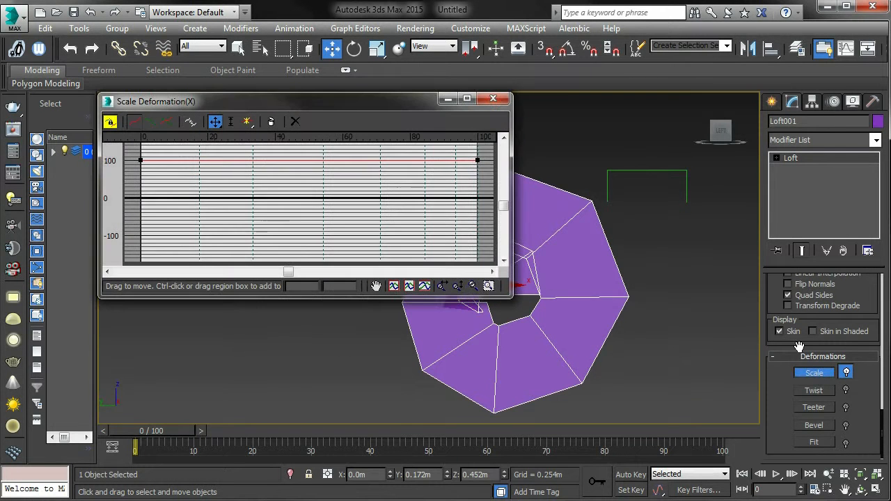
Step: Move the Scale Deformation window clear of the loft, turn off symmetrical scaling, and display only the X-axis curve
middle_click_drag(630, 260, 718, 267)
scroll(634, 162, "down", 2)
left_click_drag(353, 99, 293, 25)
middle_click_drag(544, 148, 555, 201)
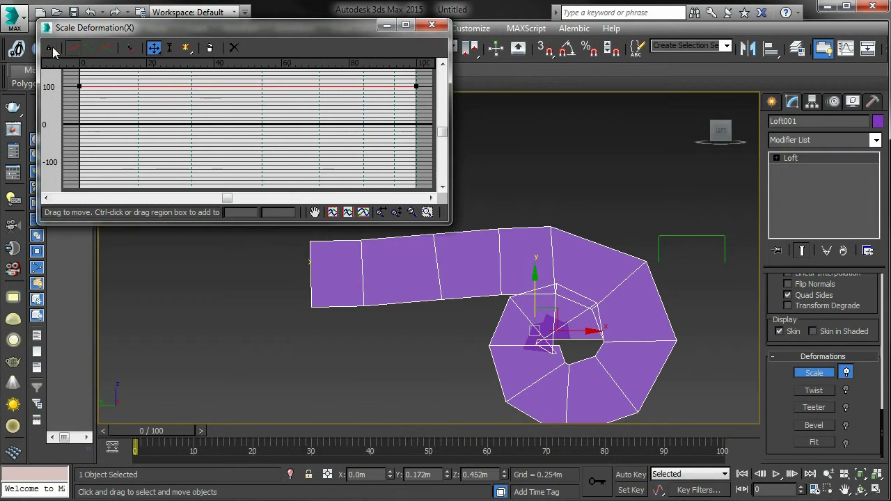
left_click(88, 48)
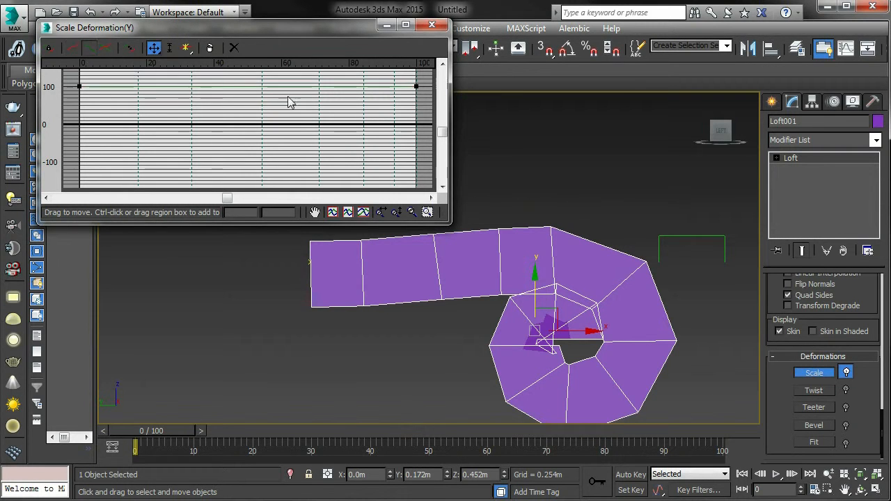
left_click(70, 48)
Step: Lower the end point of the X scale curve to about 6 to taper the loft toward the spiral's inner end
left_click(416, 86)
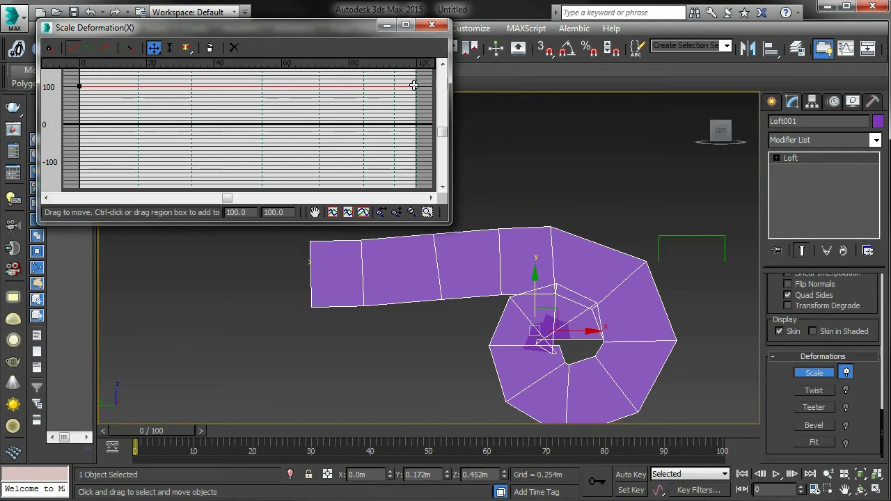
left_click_drag(416, 85, 416, 123)
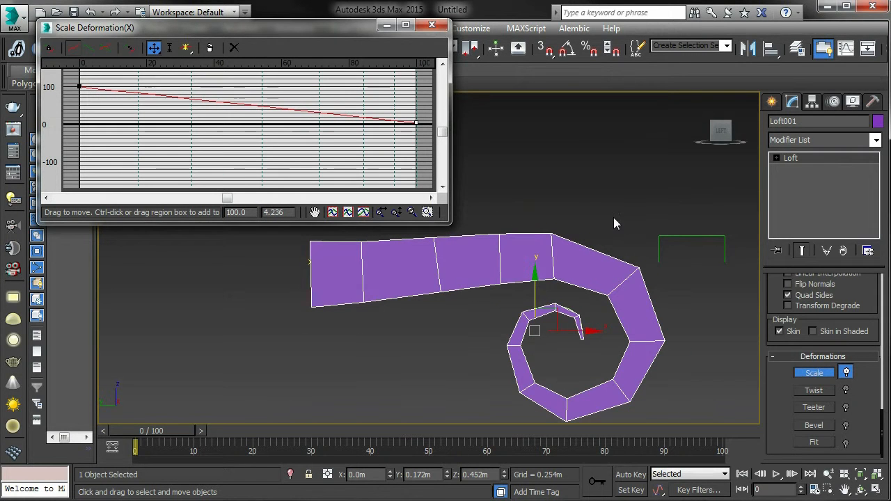
mouse_move(617, 213)
middle_mouse_down("alt")
mouse_move(527, 223)
mouse_move(633, 200)
mouse_move(438, 236)
mouse_move(405, 277)
mouse_move(572, 243)
mouse_move(556, 235)
mouse_move(578, 211)
mouse_move(609, 204)
middle_mouse_up("alt")
middle_click_drag(606, 165, 605, 166)
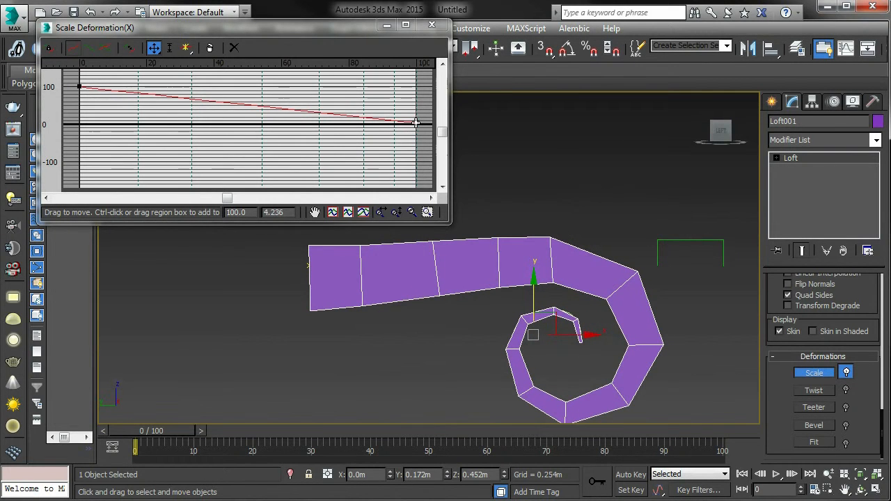
left_click_drag(414, 121, 414, 120)
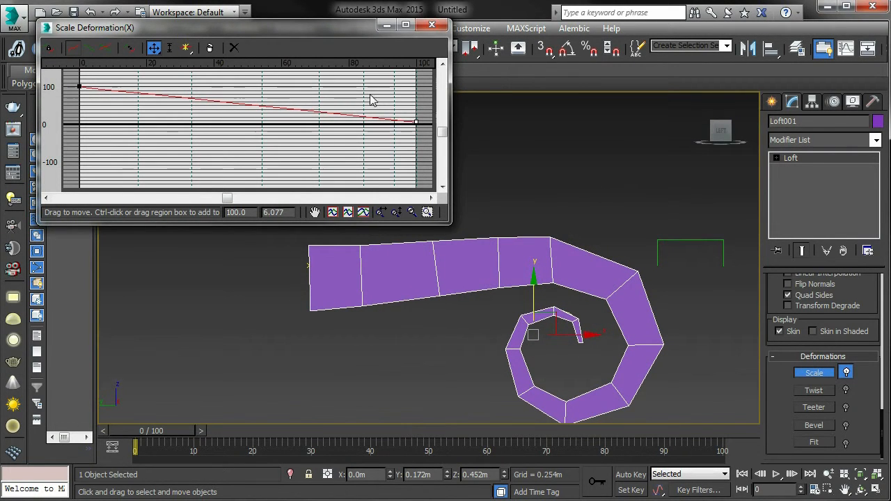
Step: Convert the end point of the X scale curve to Bezier-Corner and raise its handle to bow the curve upward
right_click(416, 123)
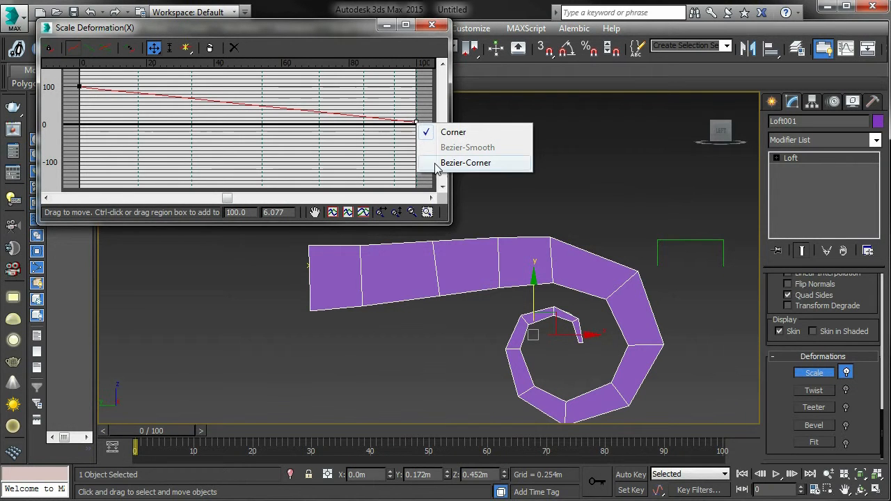
left_click(460, 162)
left_click_drag(332, 110, 352, 86)
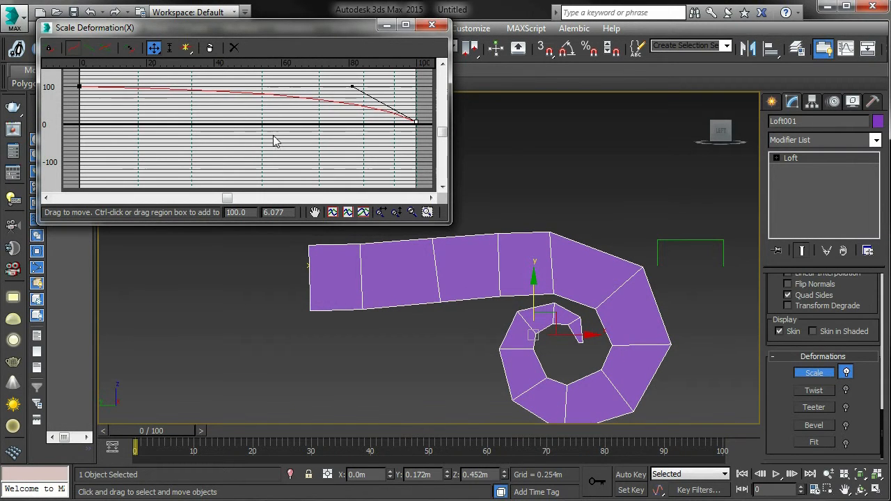
Step: Raise the scale curve's start point to about 166 and round the curve there with a lengthened Bezier-Corner handle
left_click_drag(81, 84, 85, 62)
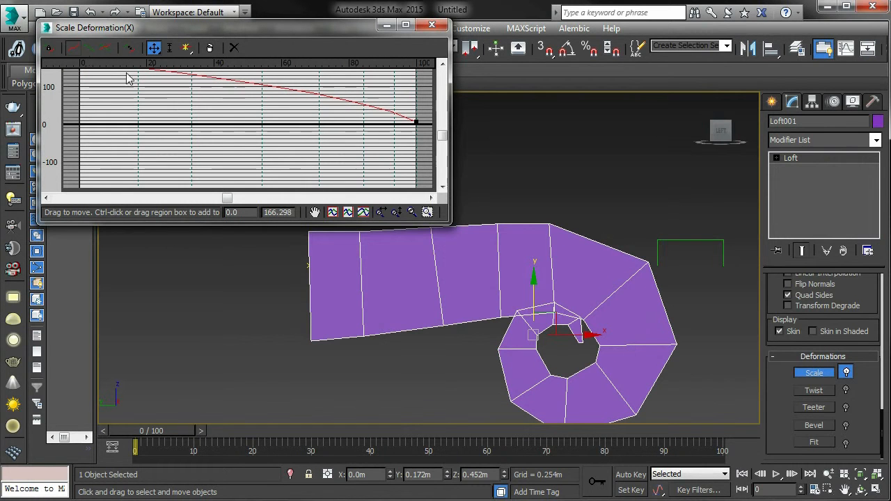
left_click_drag(443, 135, 447, 121)
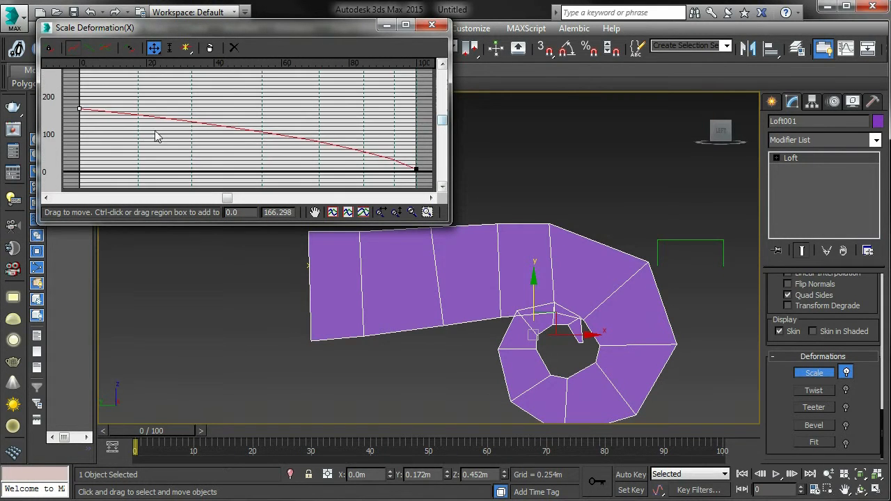
right_click(79, 108)
left_click(126, 151)
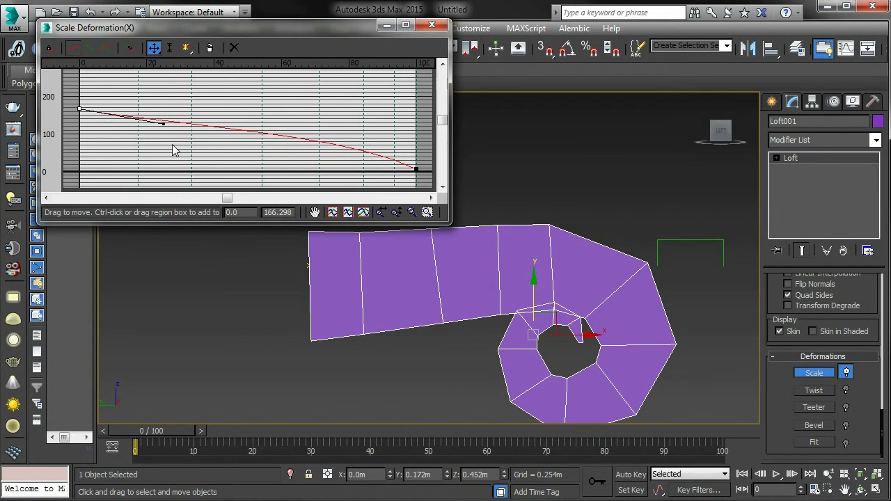
left_click_drag(163, 125, 239, 105)
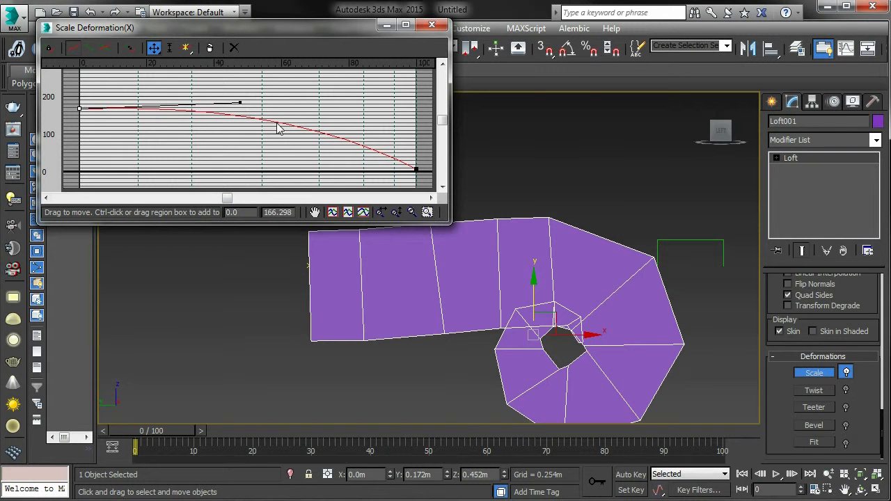
Step: Insert a control point near the middle of the scale curve, lower it below the original curve, and make it Bezier-Smooth
left_click(186, 48)
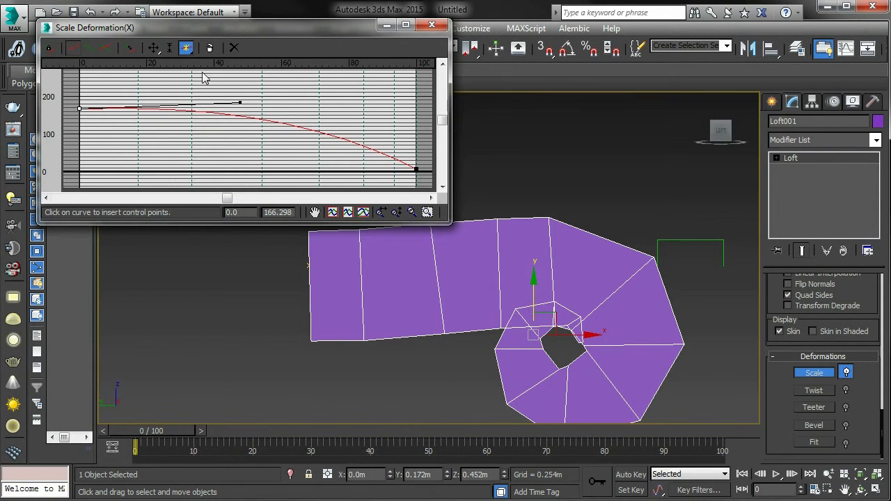
left_click(255, 119)
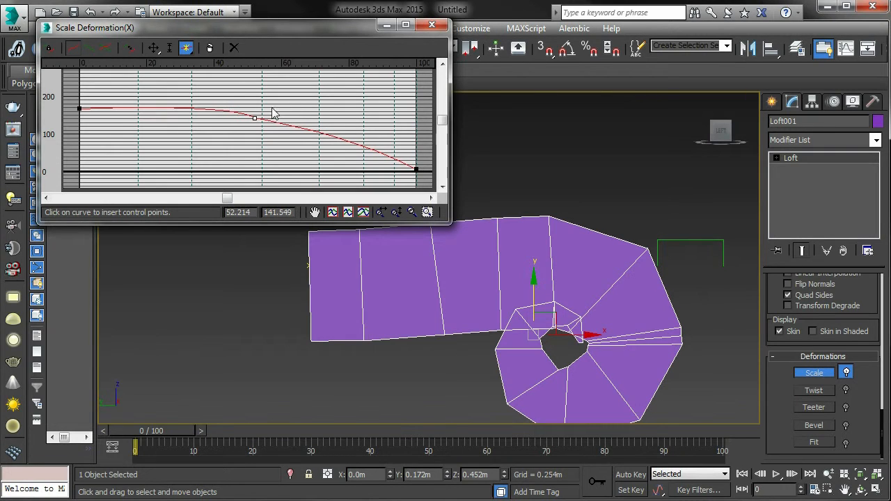
right_click(286, 101)
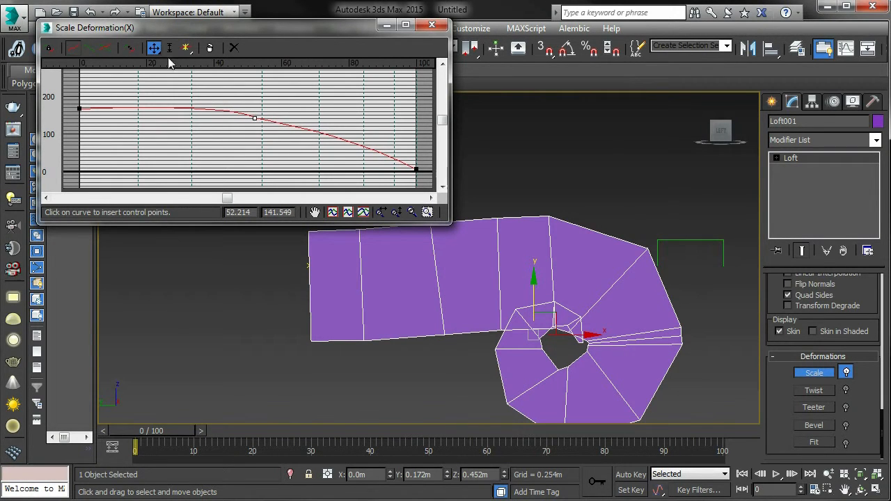
left_click_drag(253, 117, 240, 141)
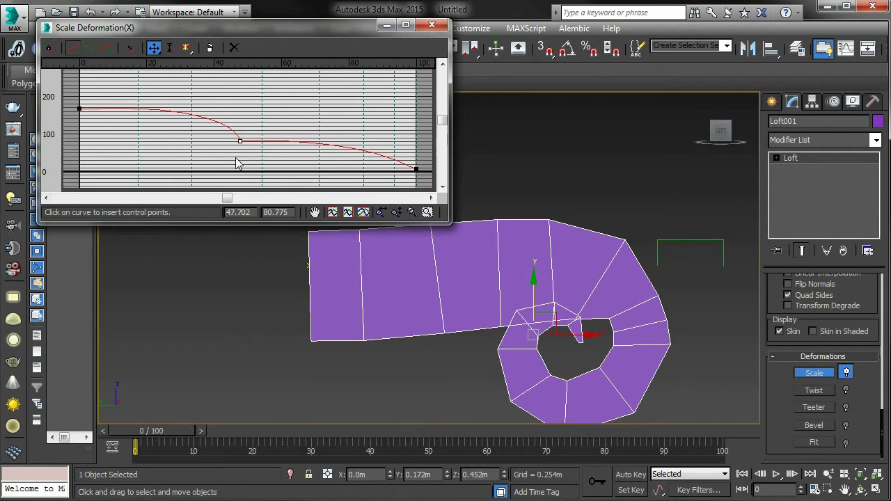
right_click(239, 143)
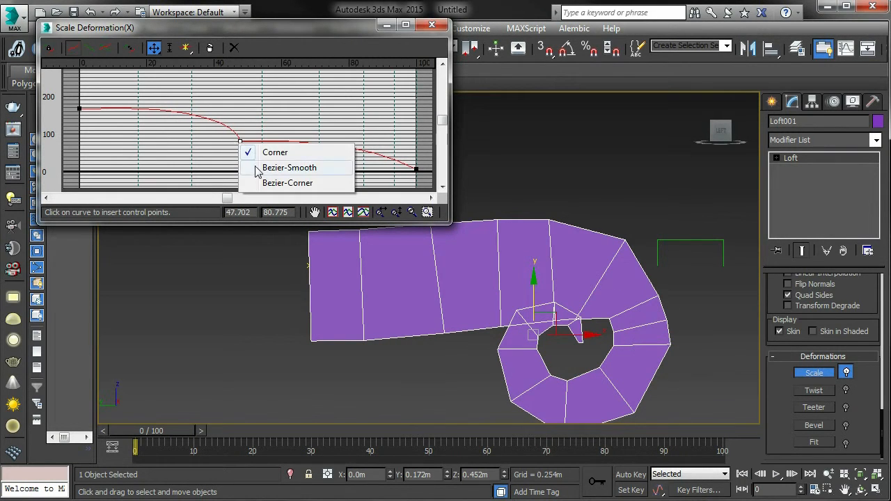
left_click(258, 169)
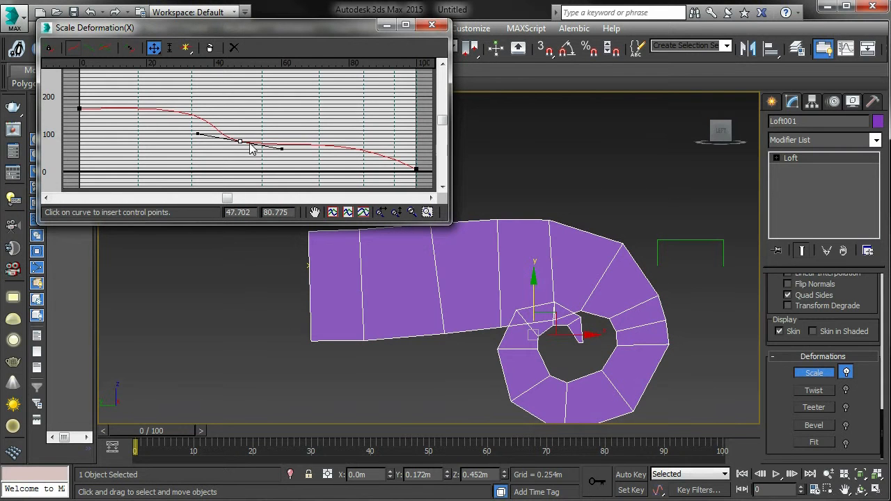
left_click_drag(240, 141, 212, 137)
Step: Shorten the start point's handle and move the middle control point to about 35.5 along the path at a scale of about 84.5
left_click(79, 108)
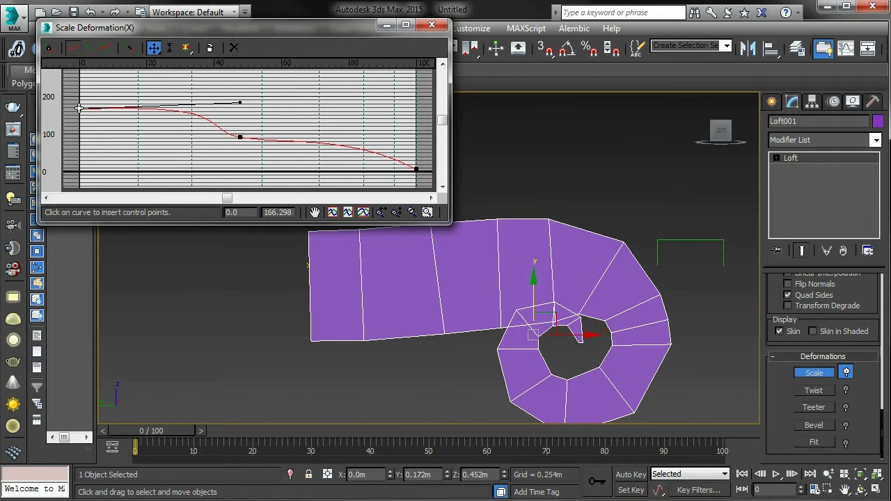
left_click_drag(239, 102, 164, 104)
left_click_drag(239, 139, 199, 141)
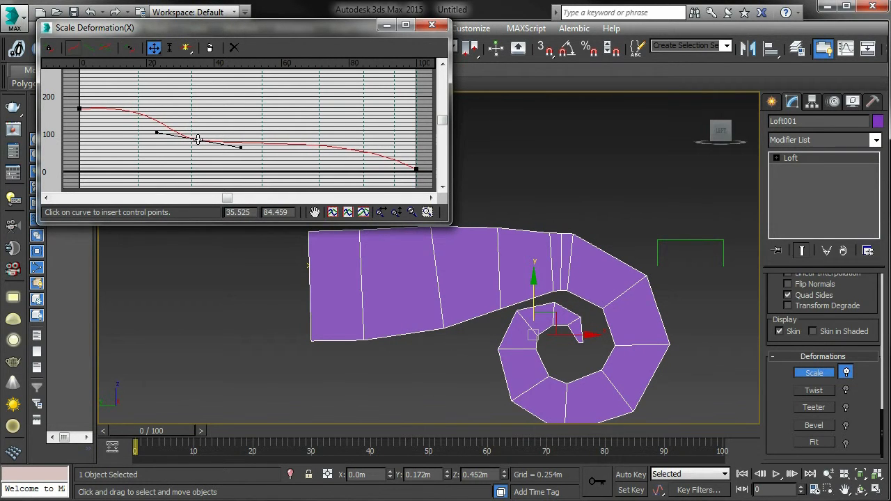
Step: Turn off Adaptive Path Steps for the loft and move the middle control point to about 34.5 at a scale of about 93.7
left_click_drag(870, 311, 867, 379)
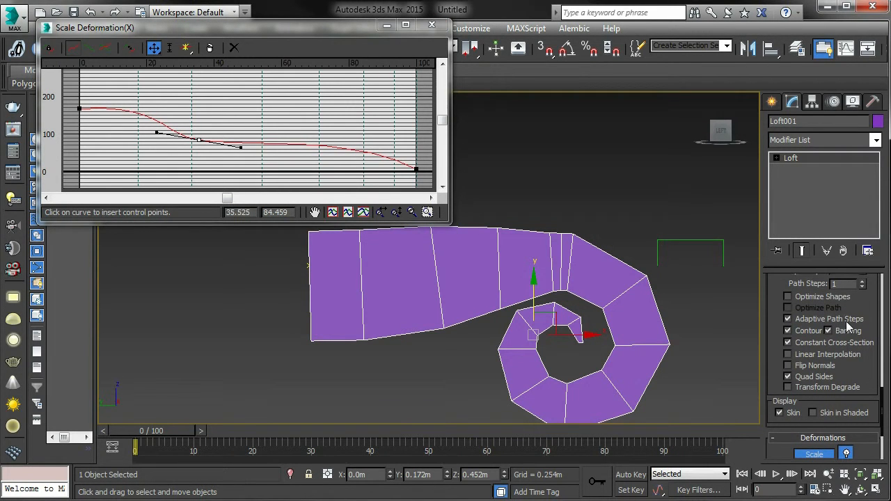
left_click(848, 322)
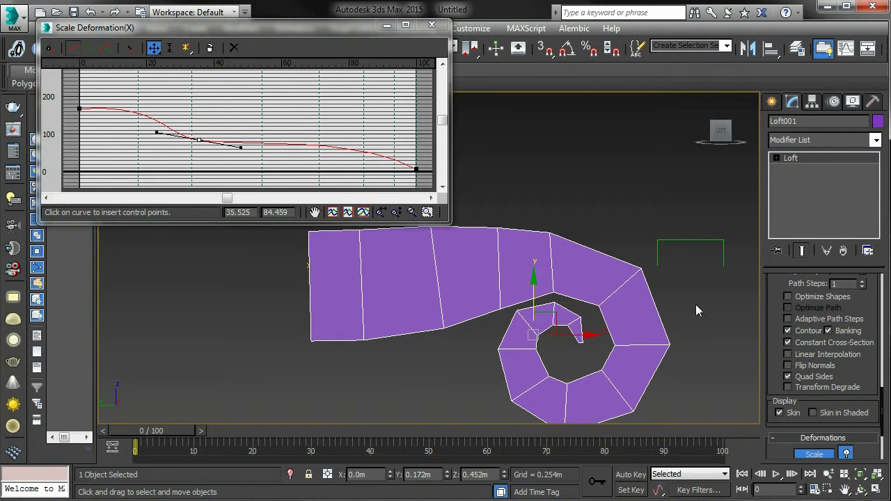
left_click_drag(201, 139, 195, 136)
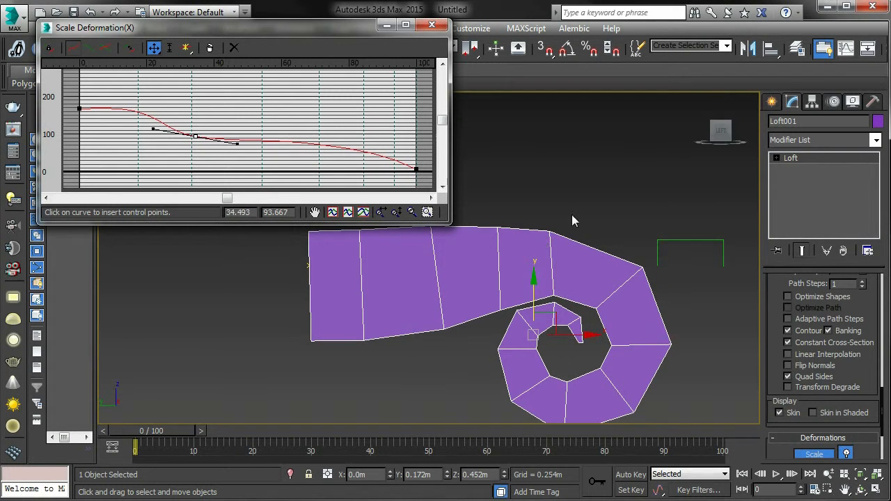
Step: Raise the start point of the X scale curve to about 218 to widen the loft's open end
middle_click_drag(579, 216, 581, 228)
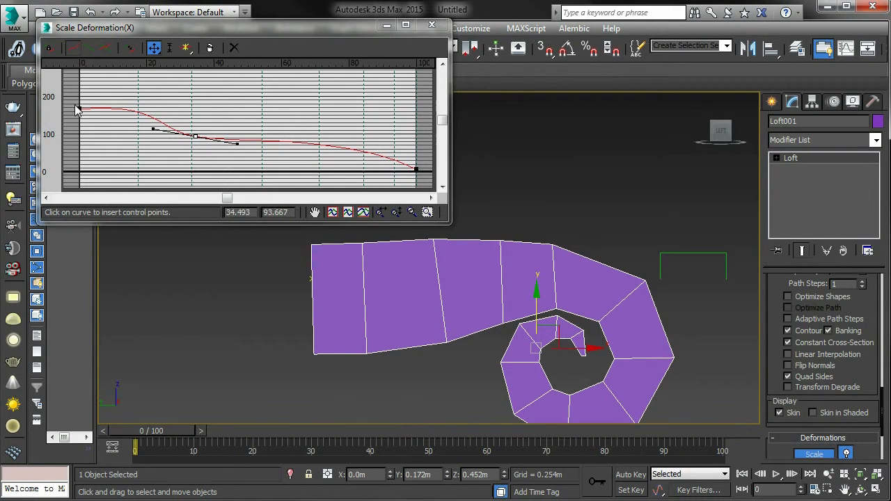
left_click_drag(79, 108, 77, 91)
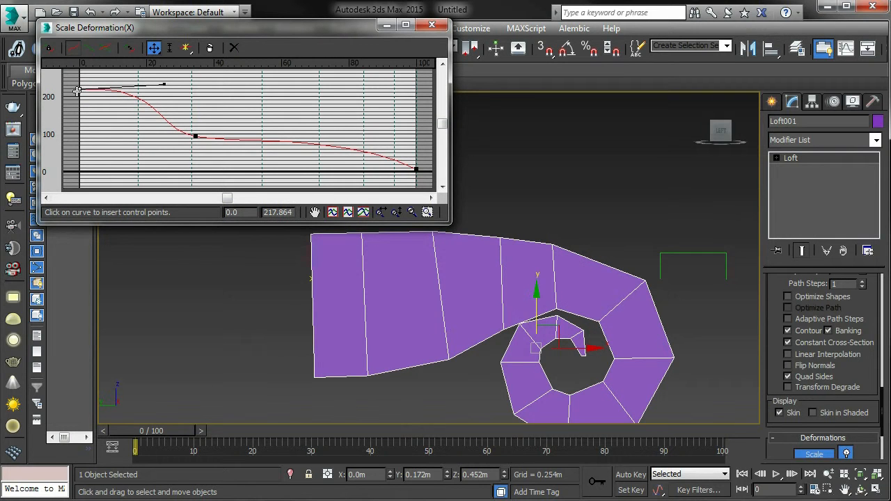
middle_click_drag(660, 244, 642, 235)
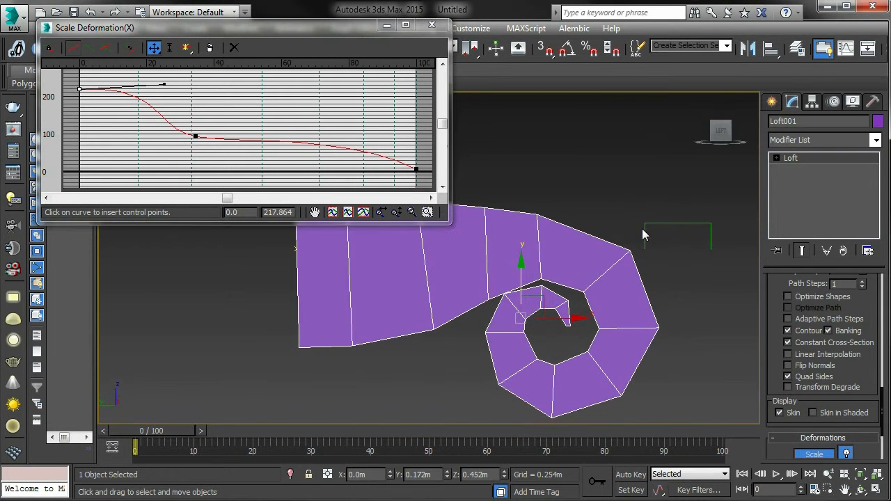
Step: Edit the loft path's Line at vertex level and move the vertex at the spiral's inner end outward along the X axis
left_click(776, 159)
left_click(800, 181)
left_click(777, 191)
left_click(801, 203)
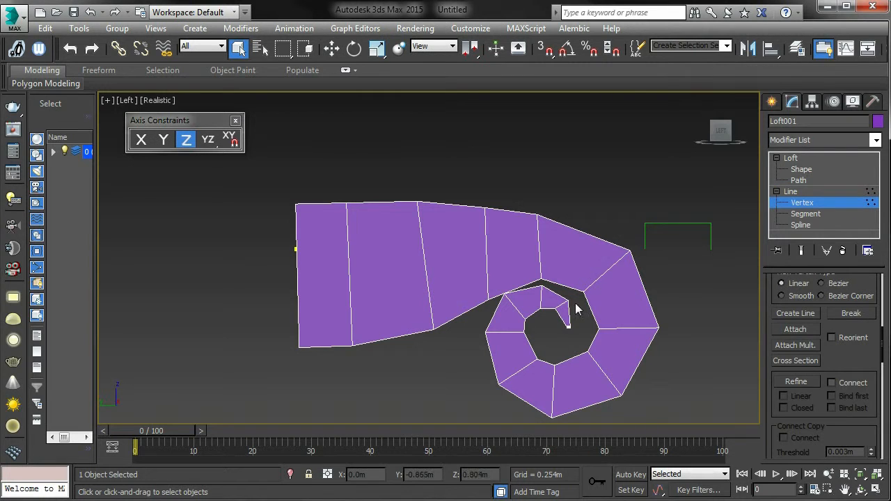
left_click_drag(554, 314, 593, 338)
middle_click_drag(603, 305, 569, 281)
key("w")
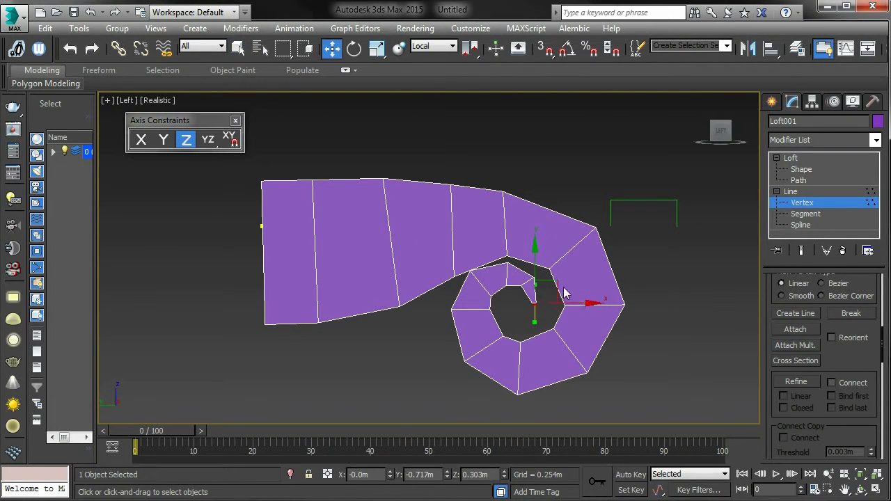
left_click_drag(557, 283, 575, 283)
Step: Show the loft in wireframe and adjust the inner coil's upper, left and bottom path vertices to tighten the spiral
left_click_drag(482, 257, 514, 296)
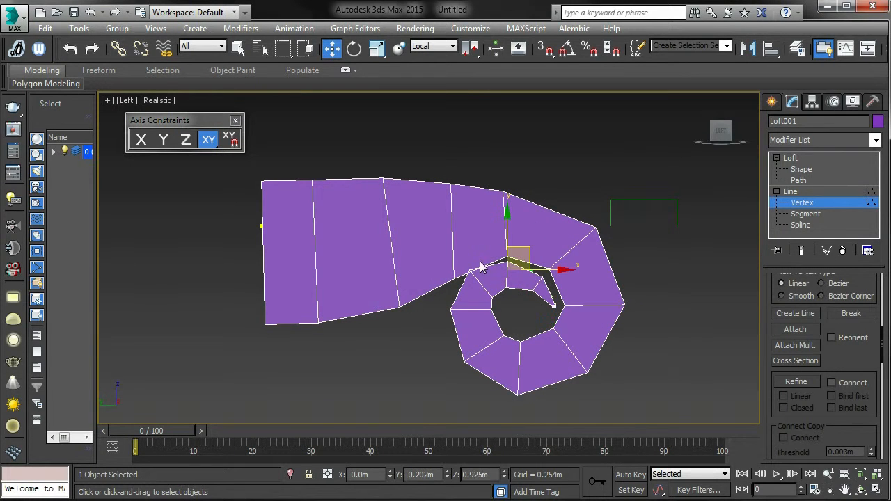
left_click_drag(532, 249, 529, 247)
key("F3")
key("F3")
key("F3")
key("F3")
key("F3")
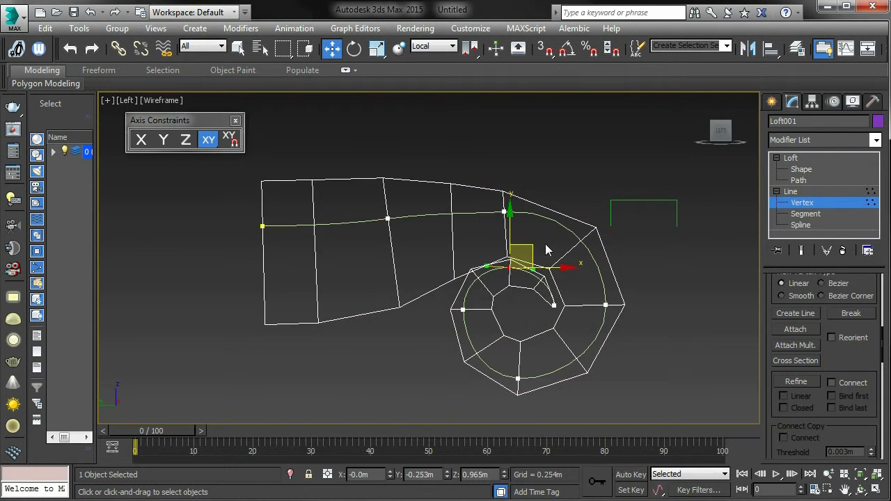
mouse_move(531, 248)
left_mouse_down()
mouse_move(467, 317)
mouse_move(527, 371)
mouse_move(534, 364)
left_mouse_up()
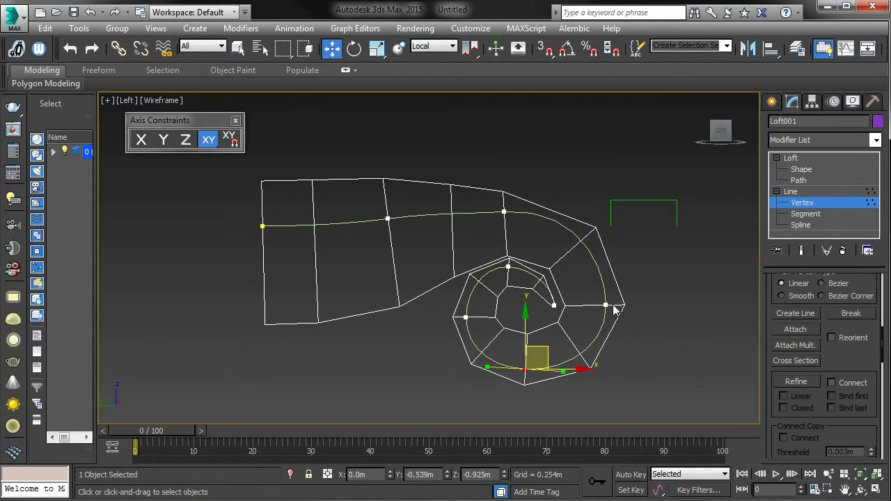
Step: Move the coil's right path vertex inward, then shift the vertex above the coil slightly right and lower its right handle
left_click_drag(608, 305, 600, 313)
left_click_drag(504, 212, 511, 213)
left_click_drag(581, 207, 582, 219)
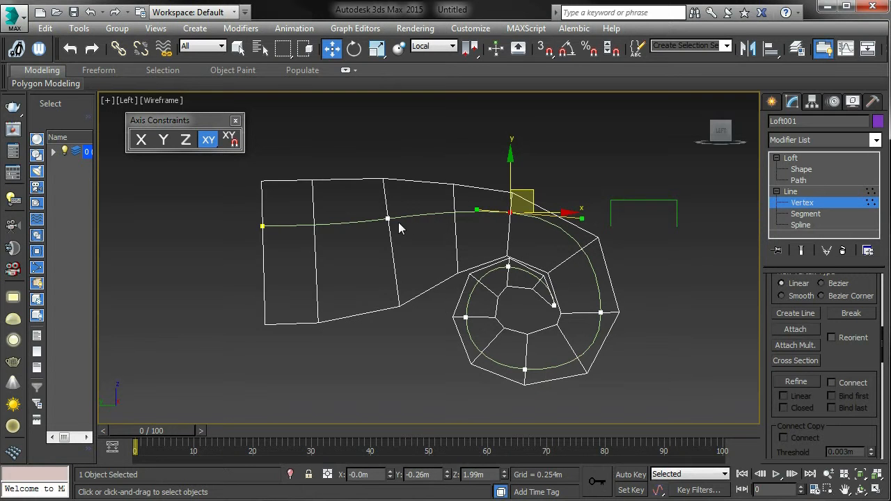
Step: Move the second path vertex slightly right and down, adjust its tangent handles, and leave vertex editing
left_click_drag(387, 220, 395, 224)
left_click_drag(342, 231, 341, 237)
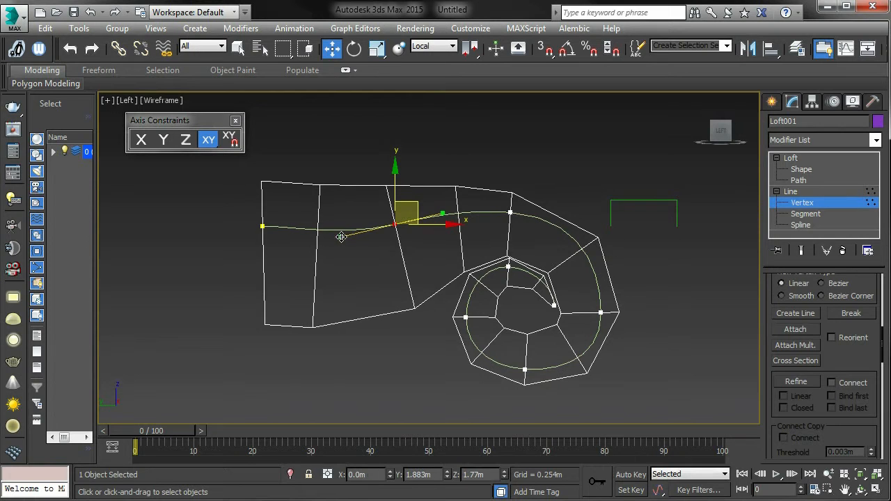
left_click_drag(421, 217, 426, 217)
left_click(858, 204)
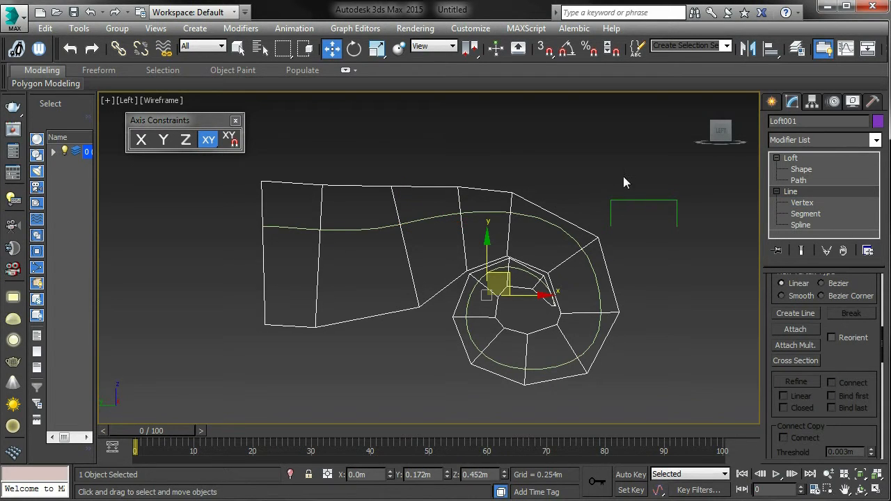
Step: Return to the shaded left view and scale the open rectangle profile's two upper vertices to about 78% along X
key("F3")
middle_click_drag(633, 211, 651, 217, "alt")
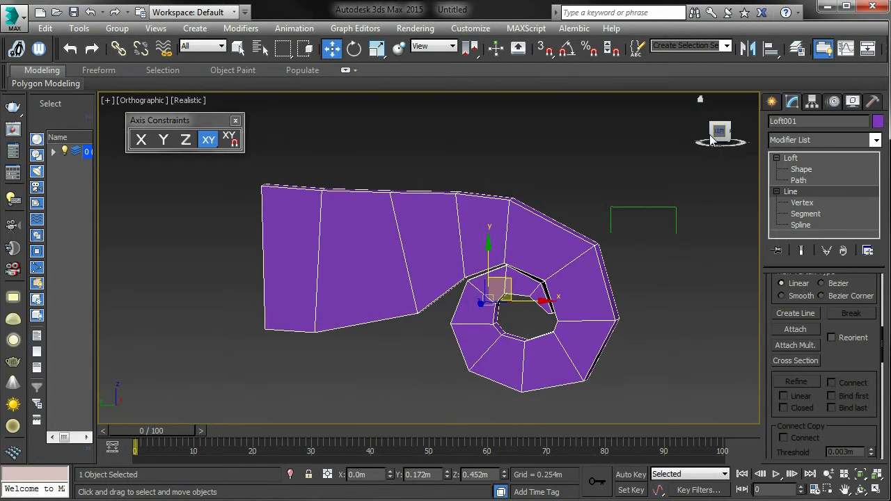
left_click(720, 133)
scroll(627, 231, "up", 2)
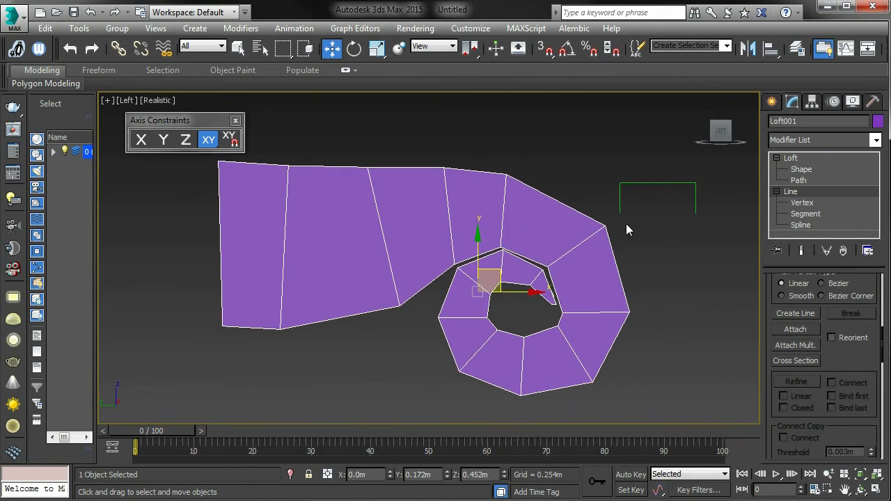
left_click(654, 182)
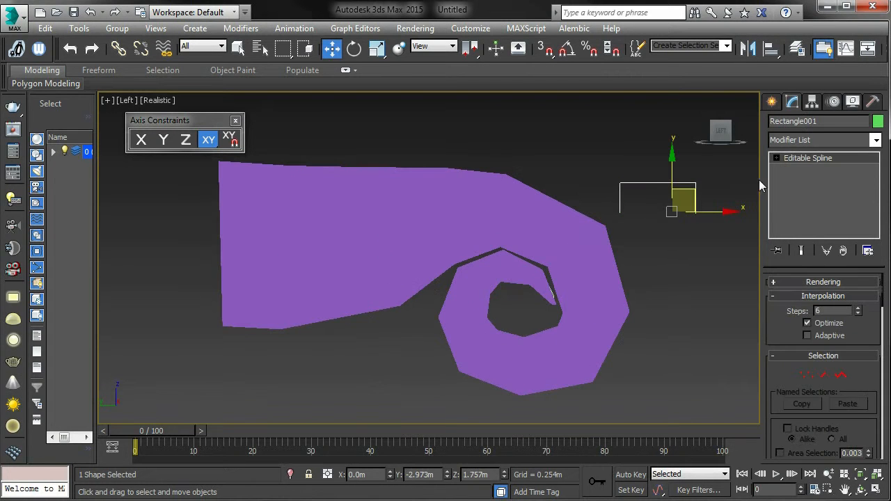
left_click(806, 374)
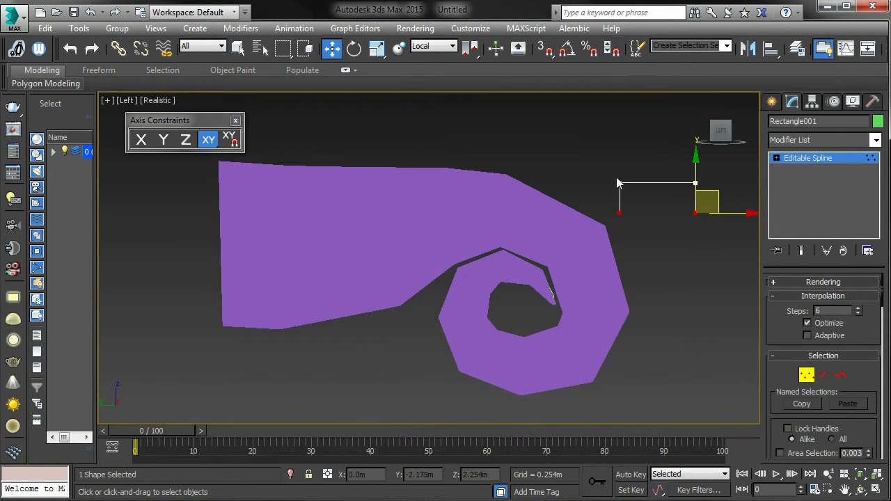
left_click_drag(656, 185, 725, 191)
middle_click_drag(712, 213, 635, 217)
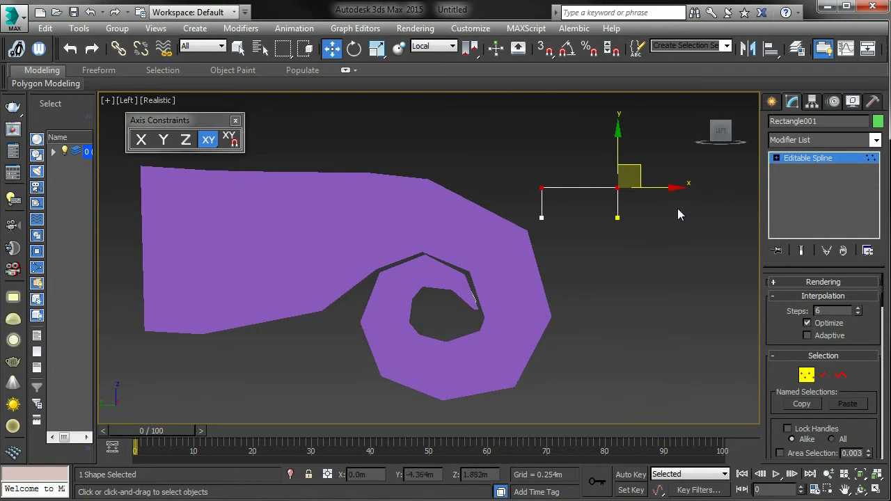
left_click(375, 50)
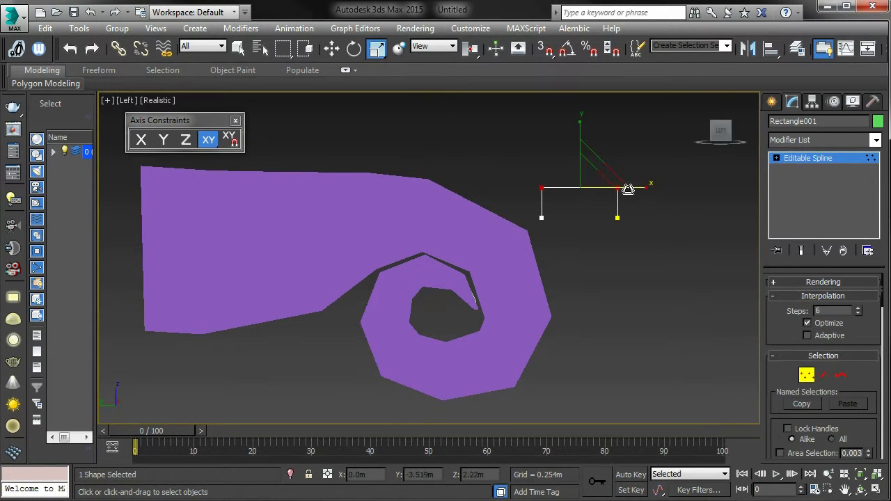
left_click_drag(641, 189, 626, 188)
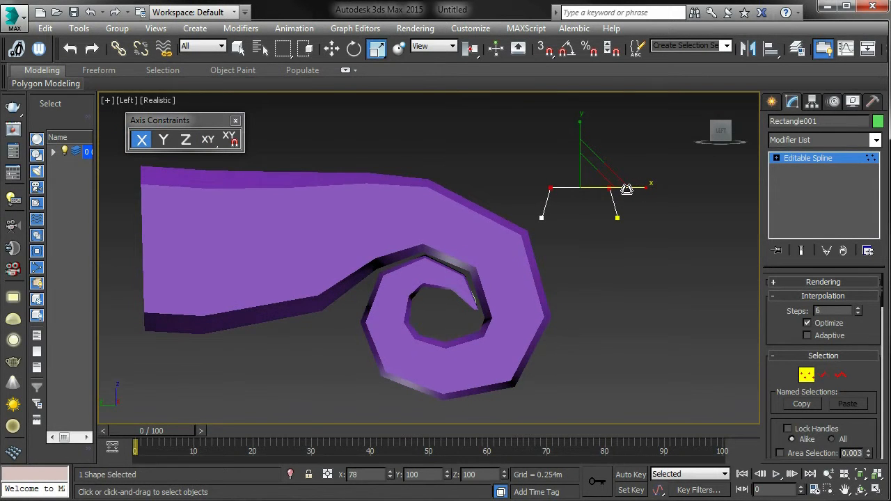
Step: Turn on edged faces display for the shaded viewport and leave the open rectangle profile's vertex editing
mouse_move(629, 284)
middle_mouse_down("alt")
mouse_move(461, 290)
mouse_move(528, 300)
mouse_move(606, 290)
mouse_move(624, 272)
middle_mouse_up("alt")
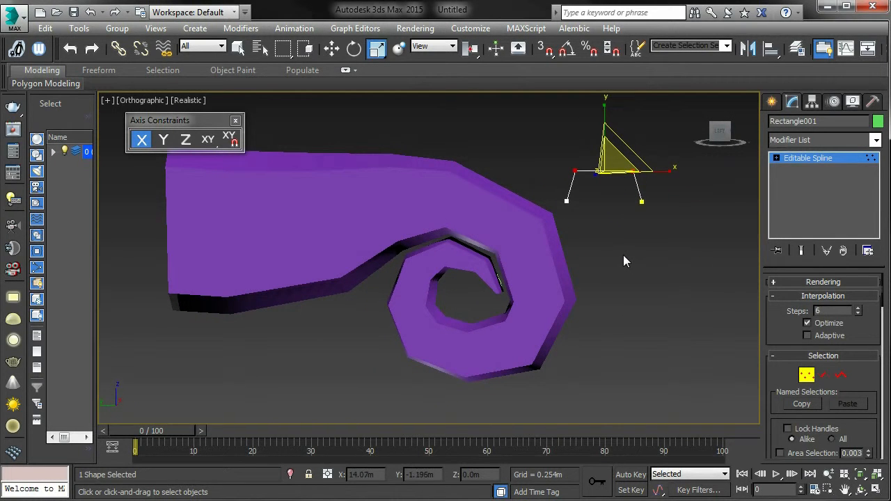
key("F4")
key("F4")
key("F4")
key("F4")
key("F4")
key("F4")
key("F4")
key("F4")
key("F4")
key("F4")
key("F4")
key("F4")
key("F4")
left_click(803, 372)
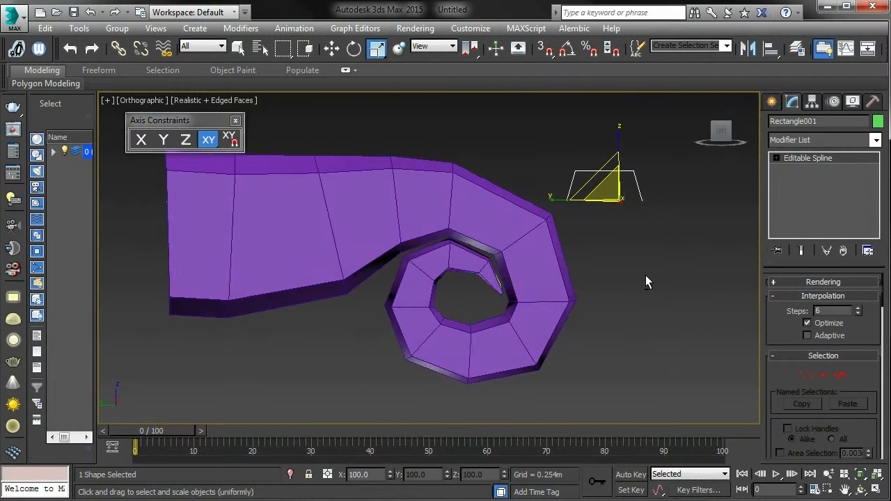
Step: Select the spiral loft, restore the left view and convert the loft to an Editable Poly
left_click(614, 284)
left_click(549, 289)
key("q")
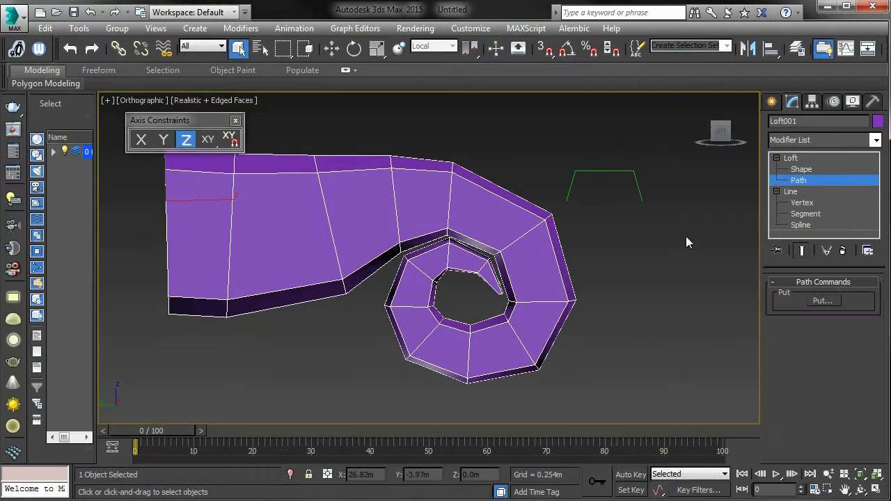
left_click(720, 131)
left_click(813, 159)
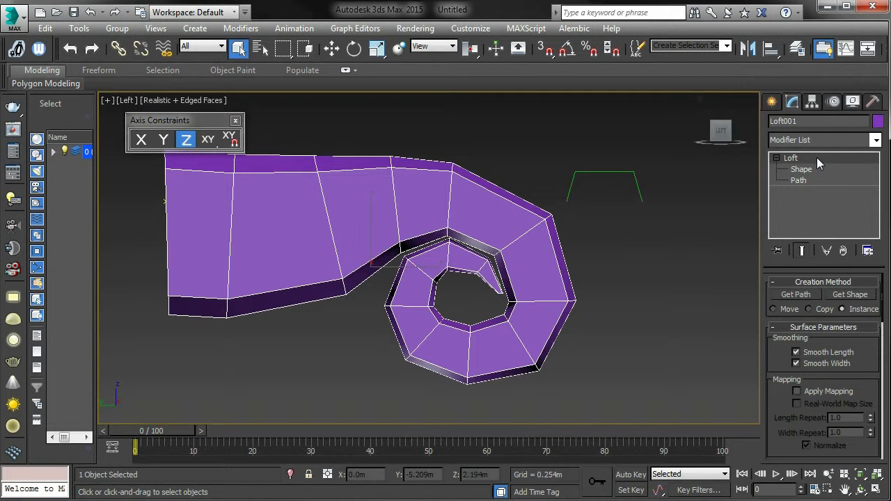
right_click(819, 158)
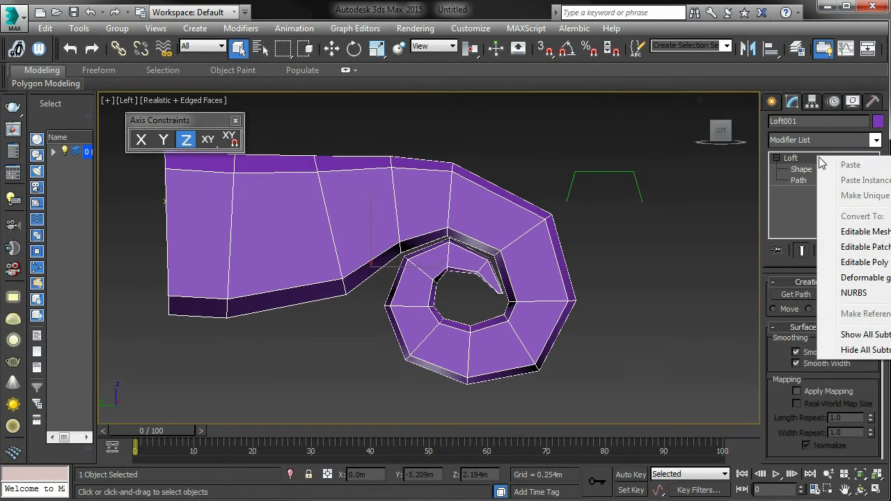
right_click(782, 162)
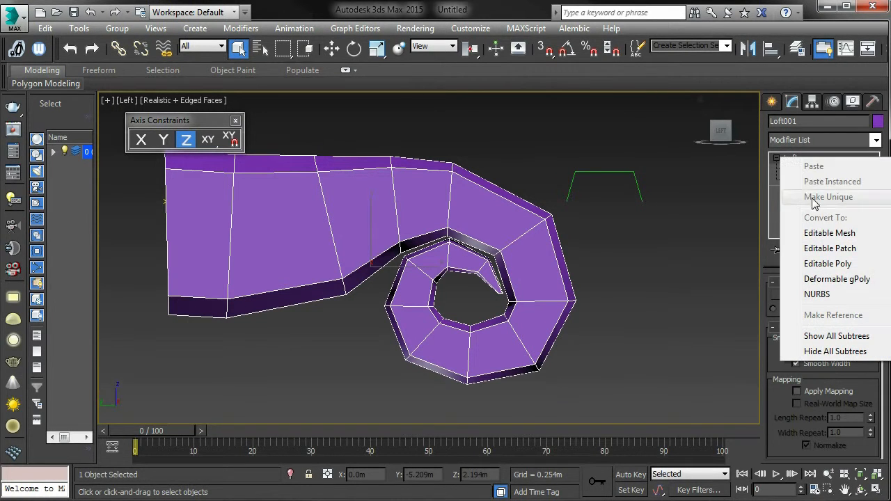
left_click(819, 265)
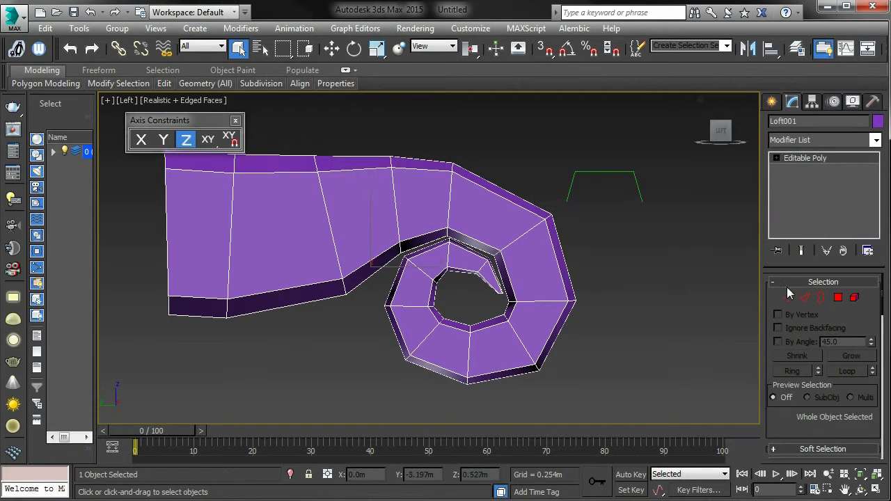
middle_click_drag(613, 247, 635, 272)
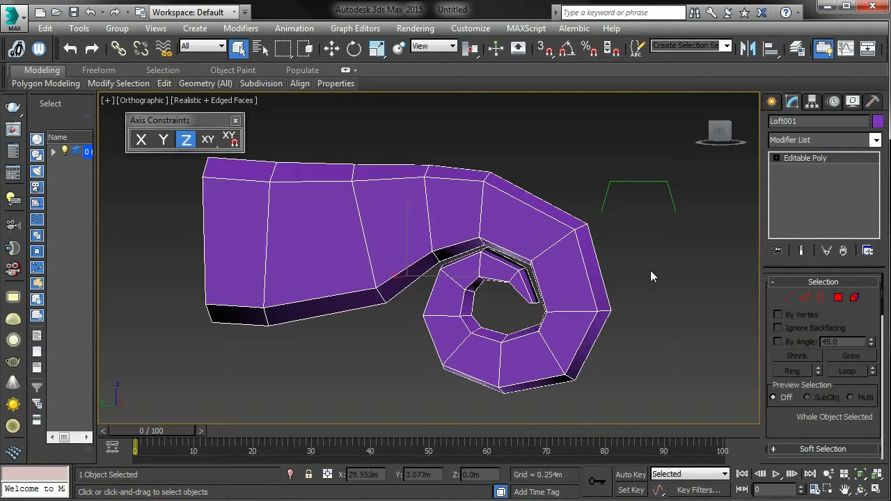
middle_click_drag(650, 270, 625, 283, "alt")
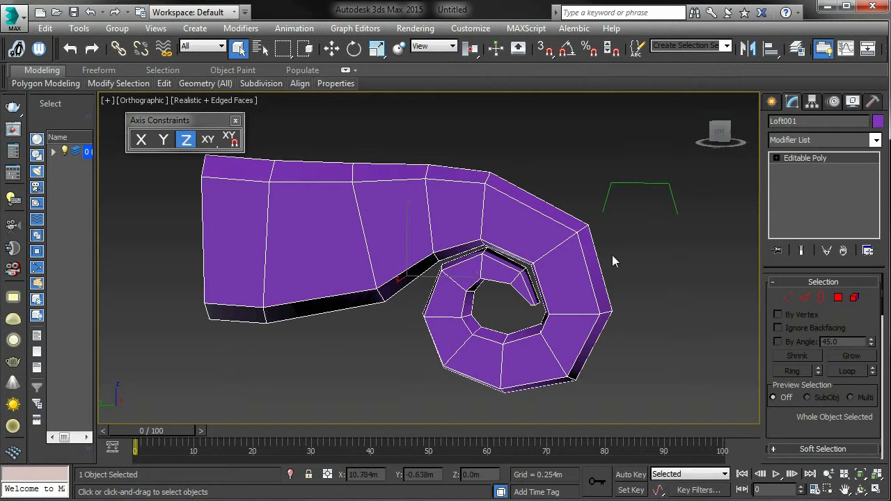